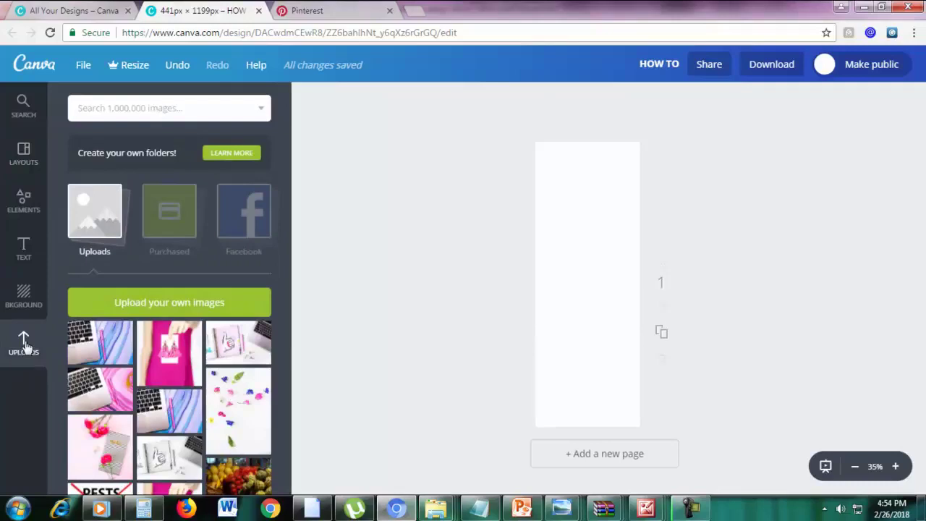
Place the uploaded stock photo of a laptop and pink pen on blue marble onto the blank page
left_click(118, 303)
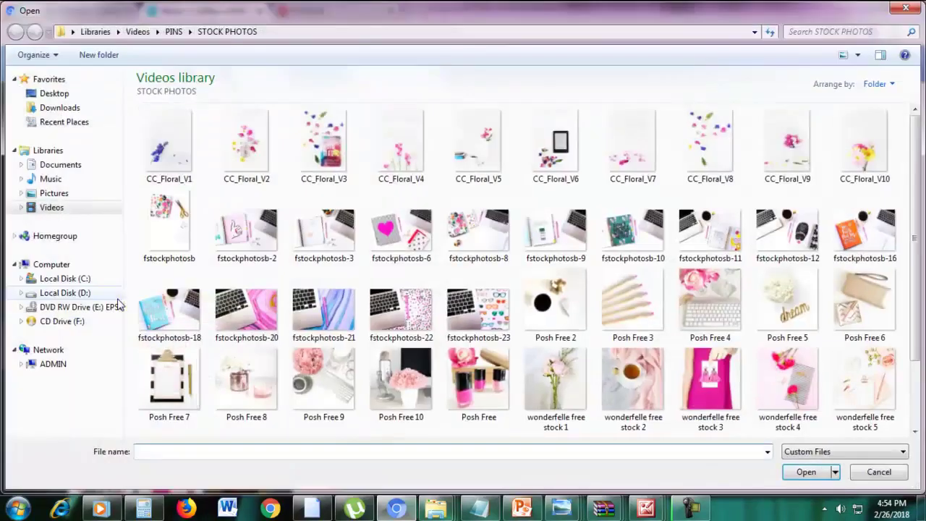
double_click(324, 311)
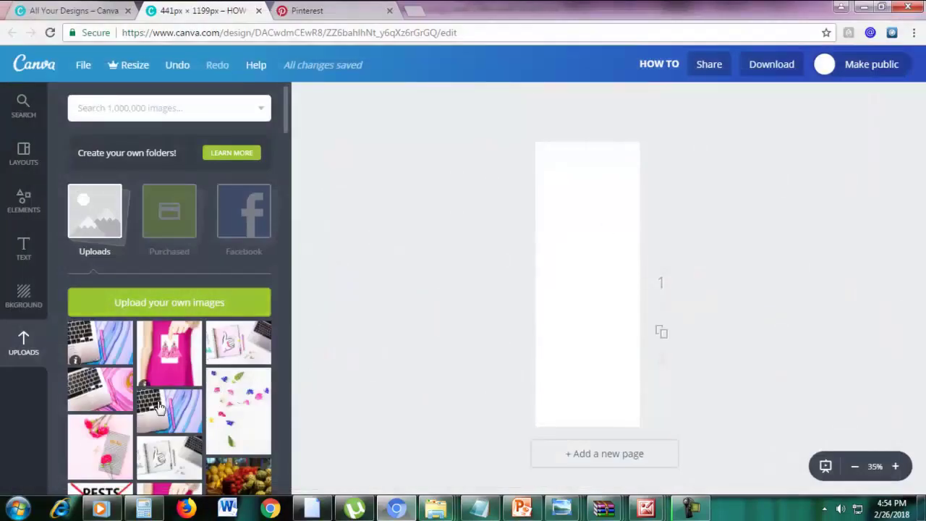
left_click_drag(170, 410, 566, 391)
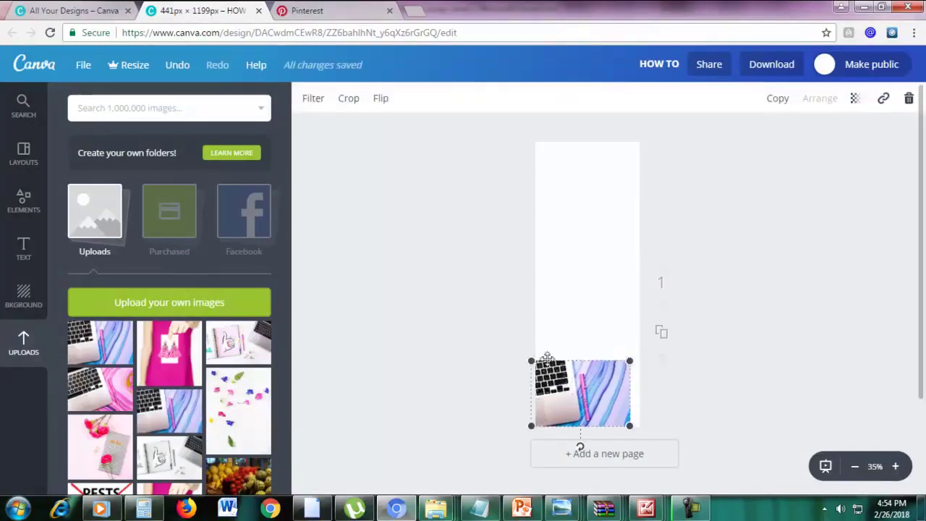
Enlarge the photo to the full page height and shift it so the pink pen part covers the page
left_click_drag(628, 361, 925, 98)
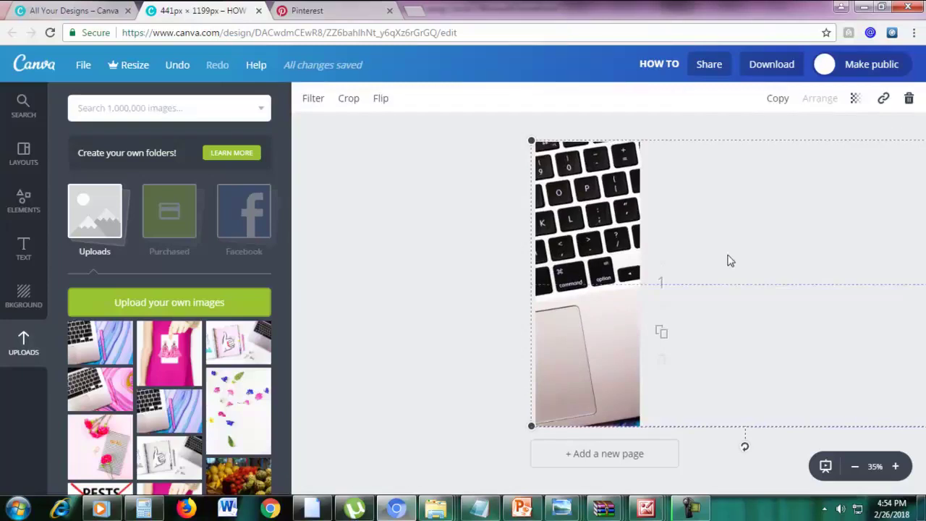
left_click_drag(724, 254, 542, 263)
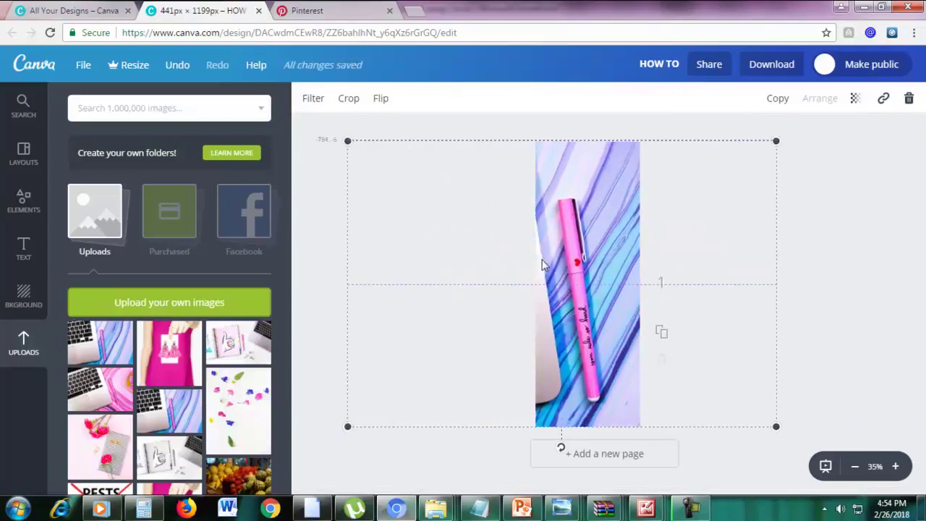
left_click(834, 241)
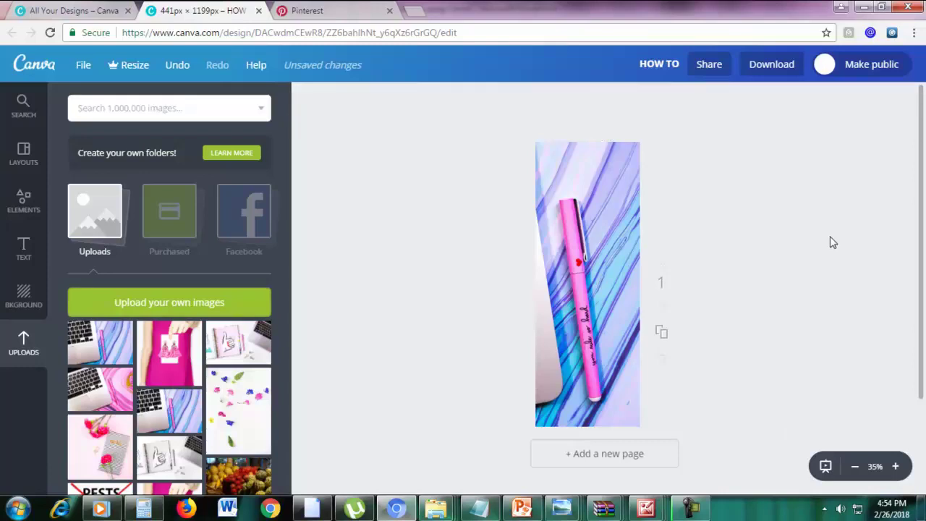
Add a solid square shape and stretch it into a tall rectangle that leaves a photo border on all sides
left_click(11, 210)
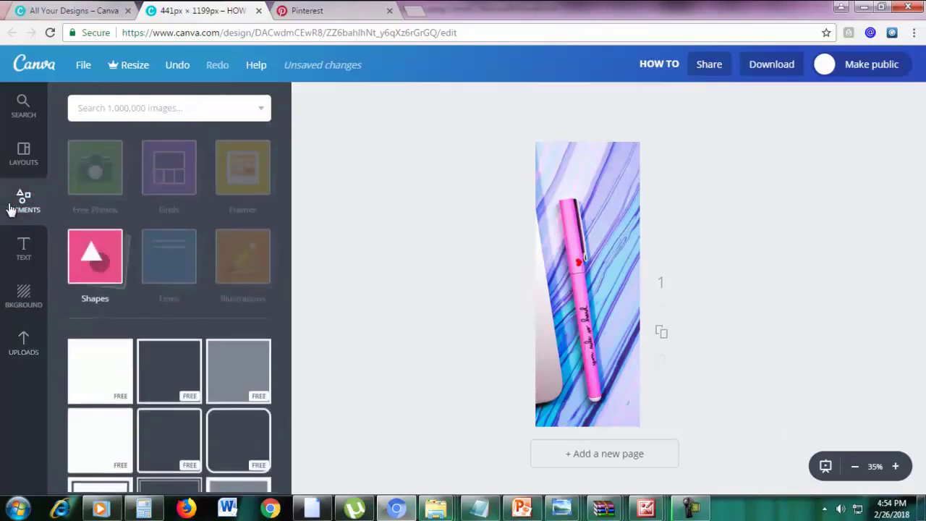
left_click(97, 280)
left_click(101, 278)
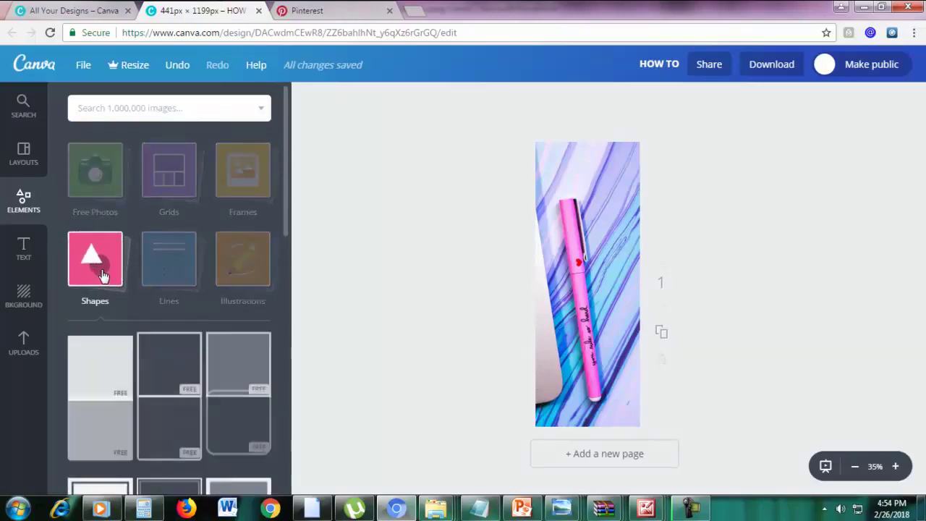
left_click(101, 378)
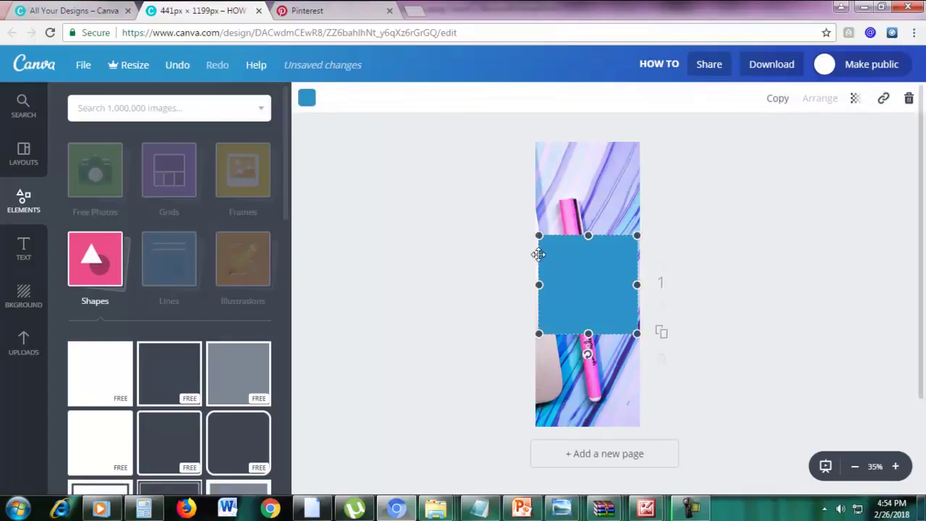
left_click_drag(538, 284, 549, 284)
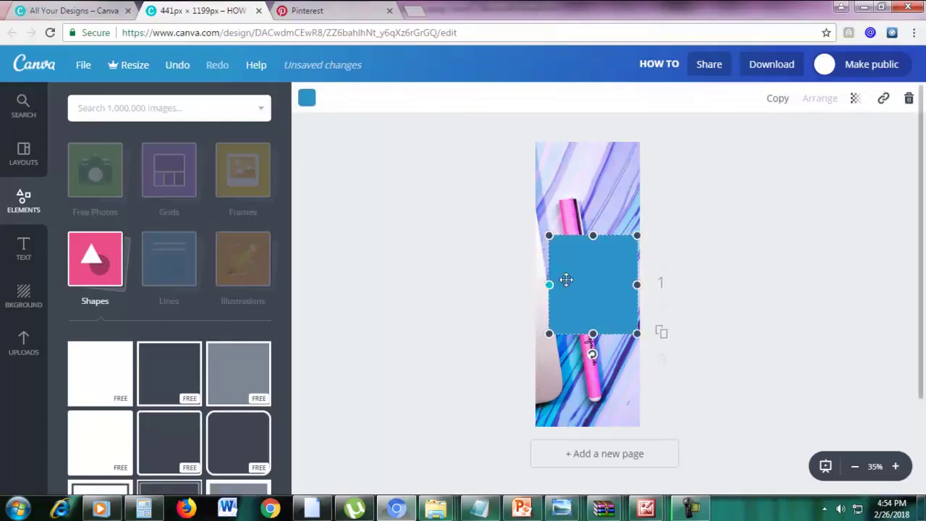
left_click_drag(634, 284, 629, 284)
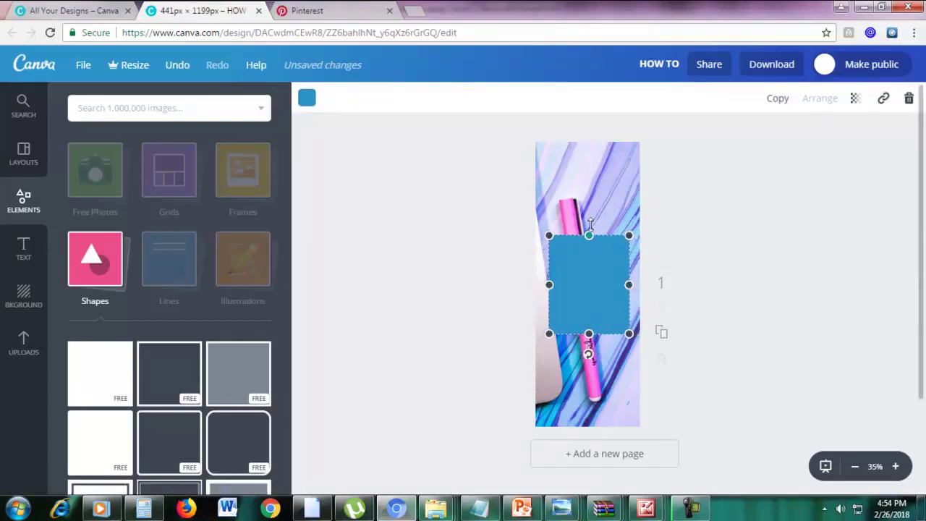
left_click_drag(589, 236, 586, 165)
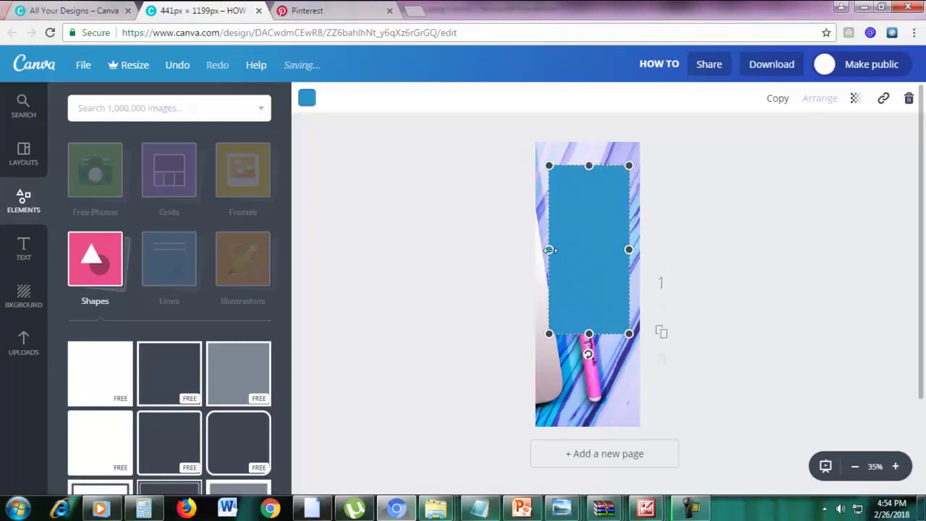
left_click_drag(549, 249, 546, 249)
left_click_drag(590, 330, 587, 388)
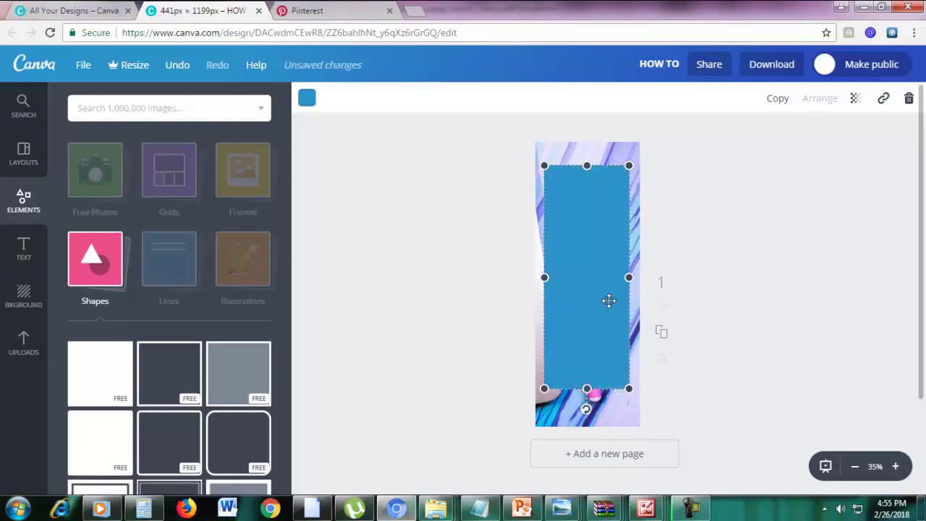
Recolor the rectangle white, narrow it slightly on both sides and extend its lower edge to even out the borders
left_click(308, 100)
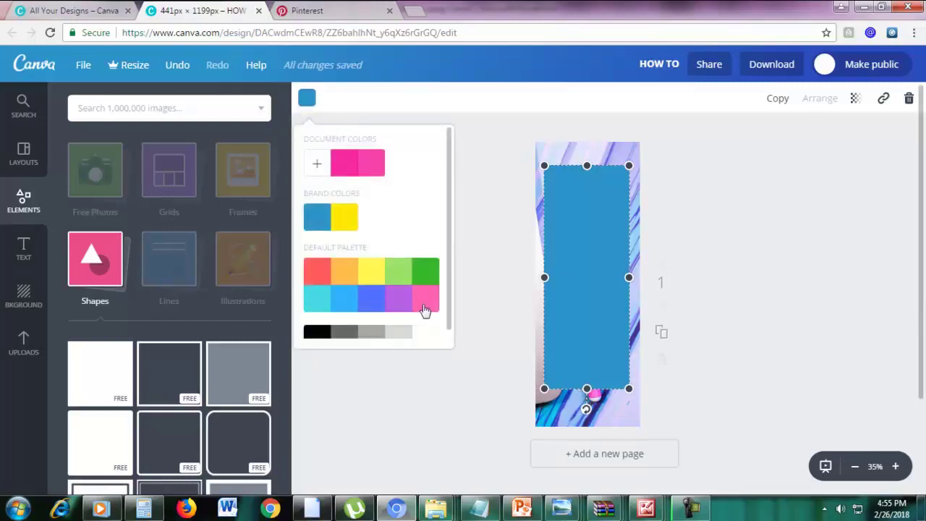
left_click(427, 333)
left_click_drag(545, 277, 550, 277)
left_click_drag(625, 268, 626, 275)
left_click_drag(589, 389, 589, 411)
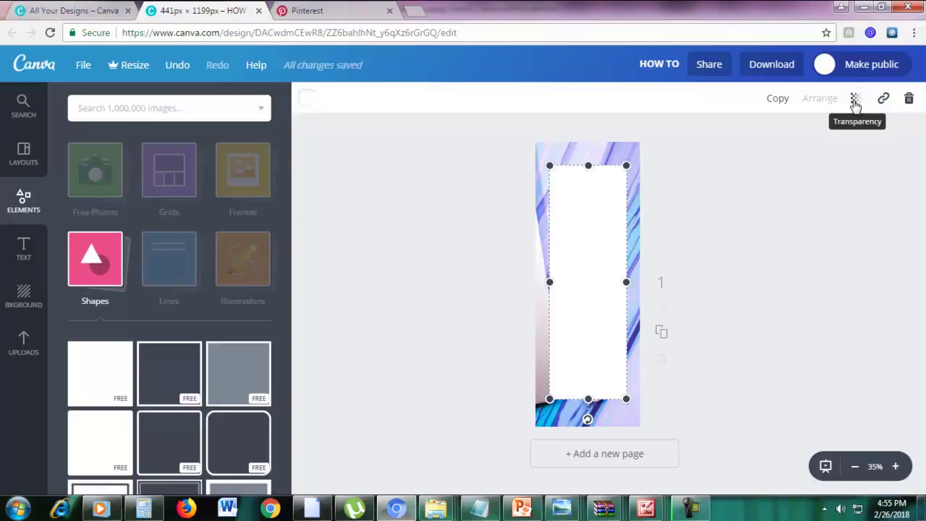
Set the white rectangle's transparency to 90
left_click(855, 101)
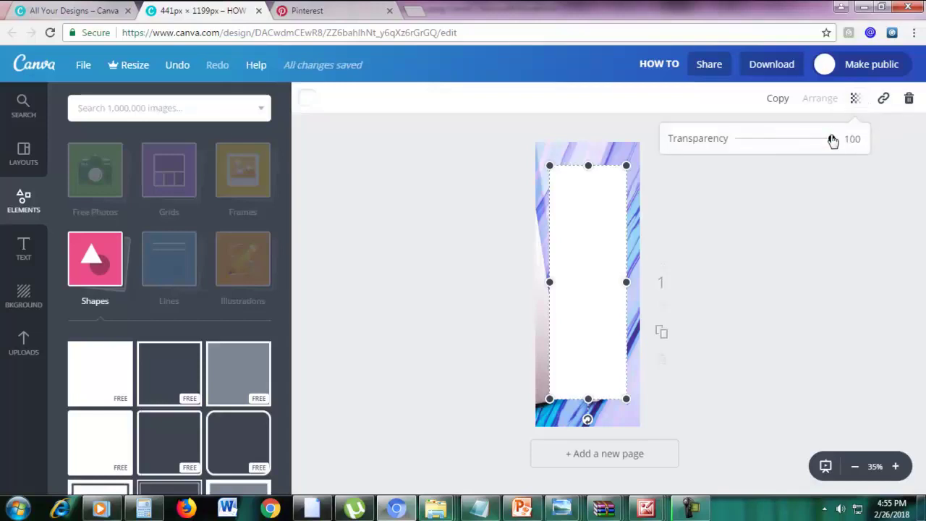
left_click_drag(834, 143, 825, 142)
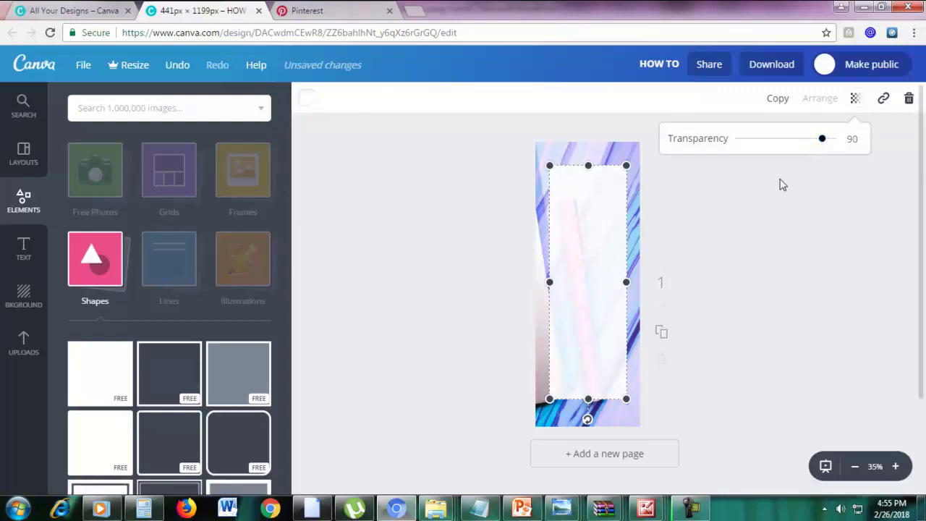
left_click(771, 210)
left_click(757, 238)
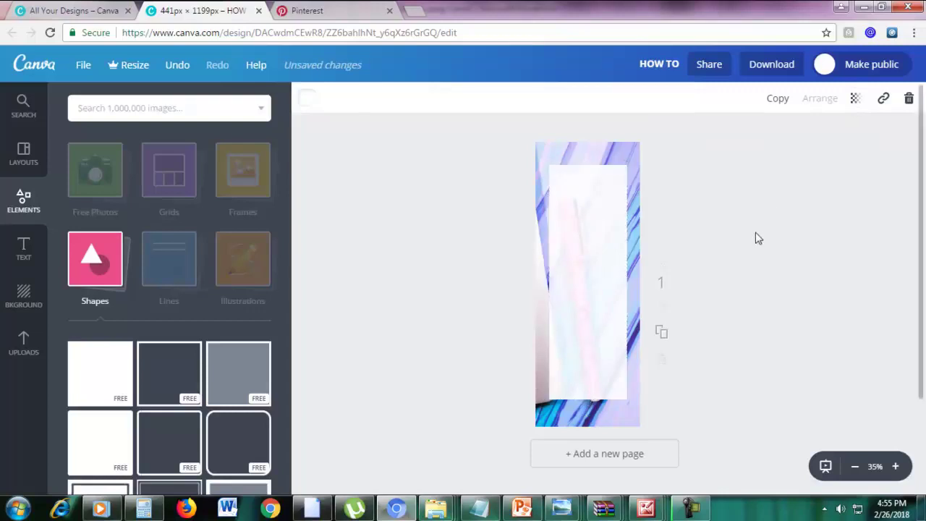
Add a heading reading "HOW TO" and position it centered near the top of the white rectangle
left_click(24, 249)
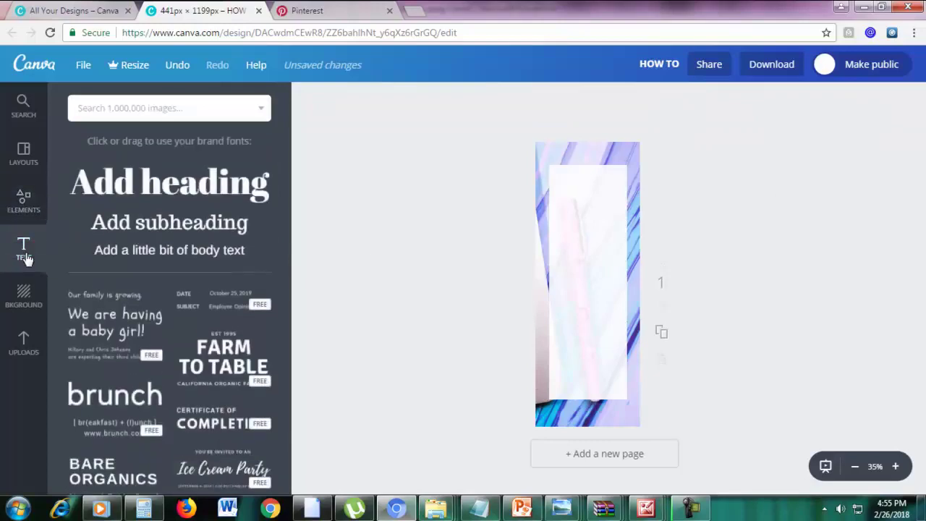
left_click(143, 185)
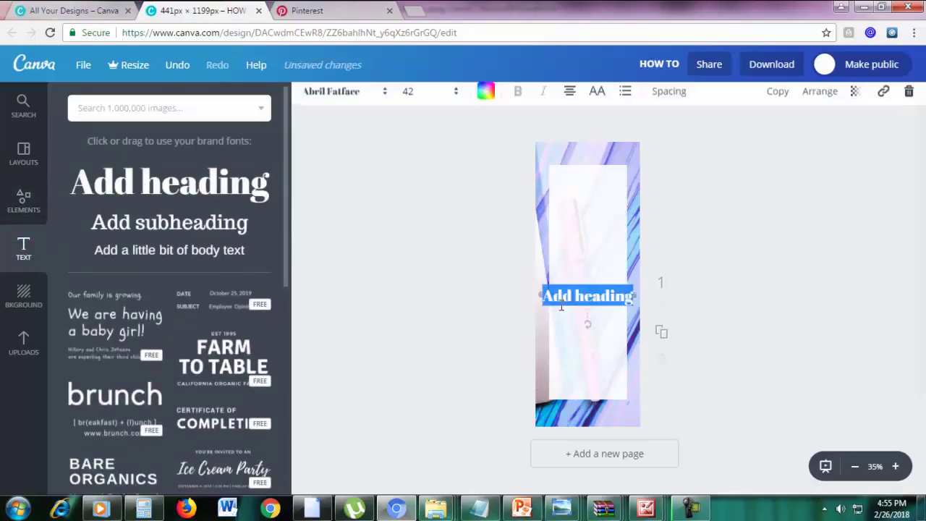
type("HOW TO")
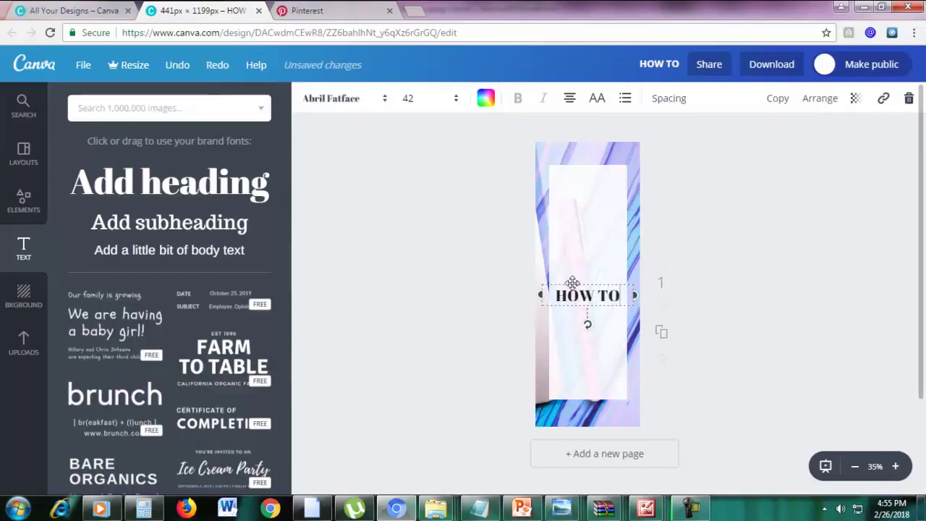
left_click_drag(573, 275, 572, 175)
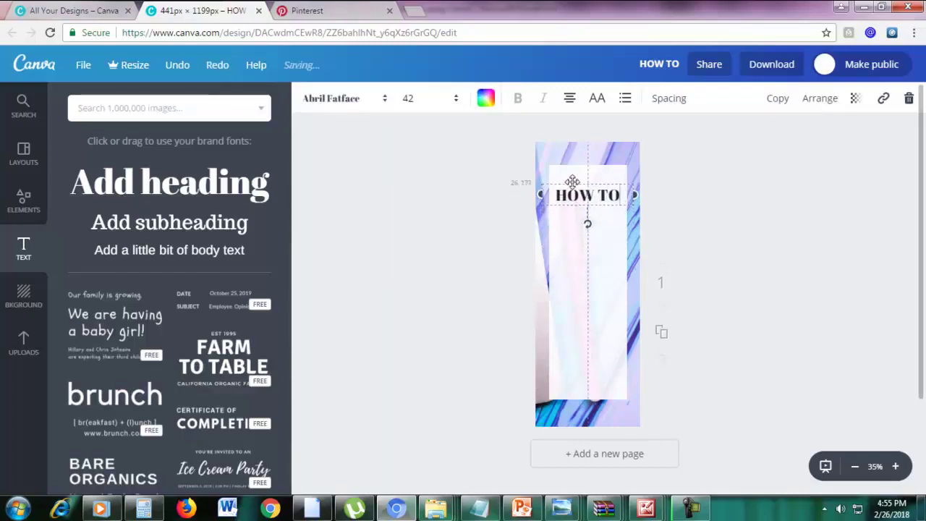
Change the font of the "HOW TO" heading to League Spartan
double_click(575, 192)
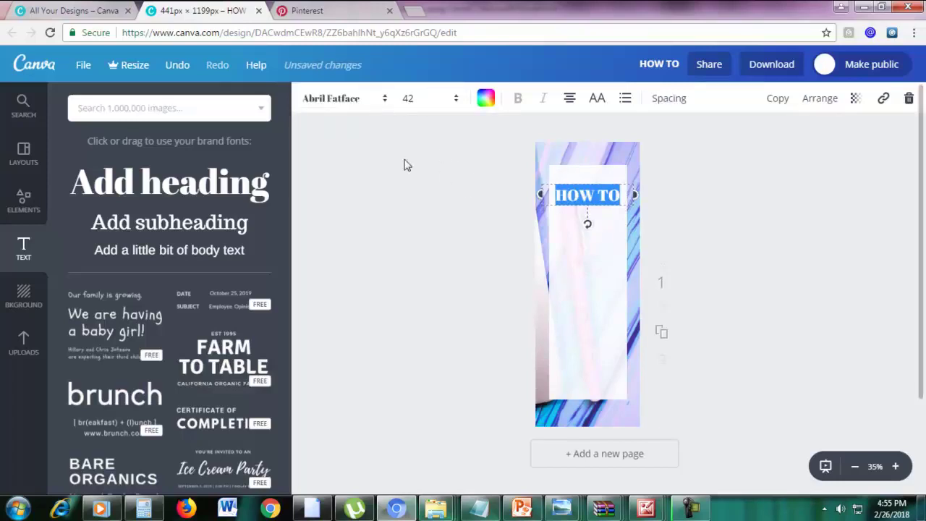
left_click(327, 97)
scroll(398, 275, "down", 20)
scroll(398, 287, "up", 2)
left_click(377, 230)
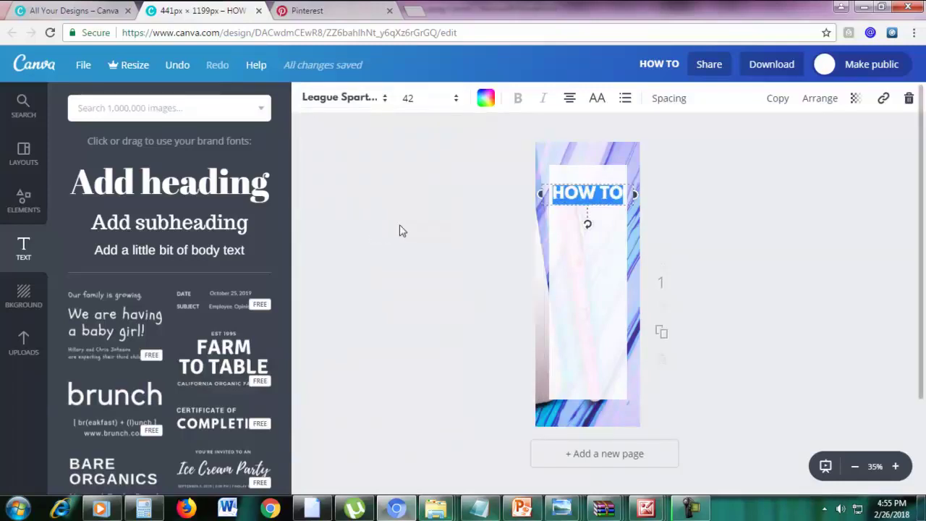
left_click(693, 239)
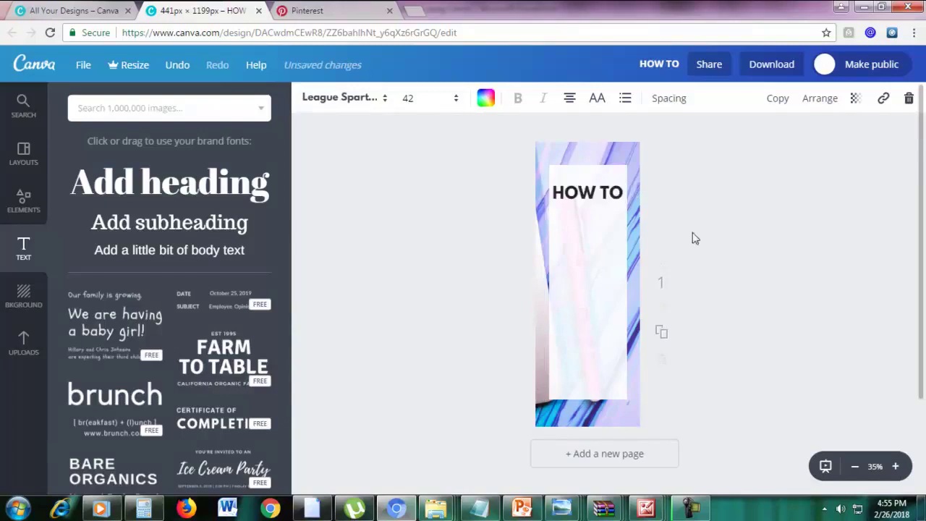
Duplicate the "HOW TO" heading, place the copy directly beneath it and change its text to "START A"
left_click(598, 190)
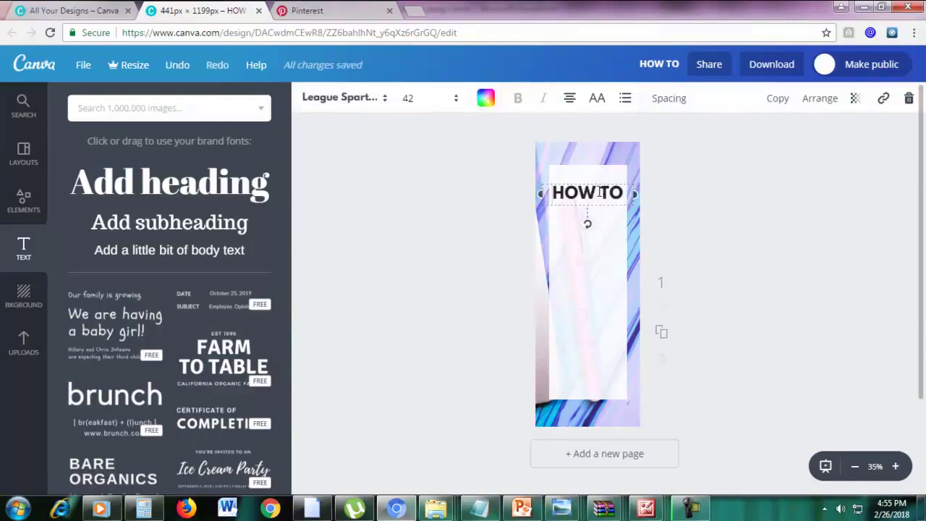
left_click(776, 100)
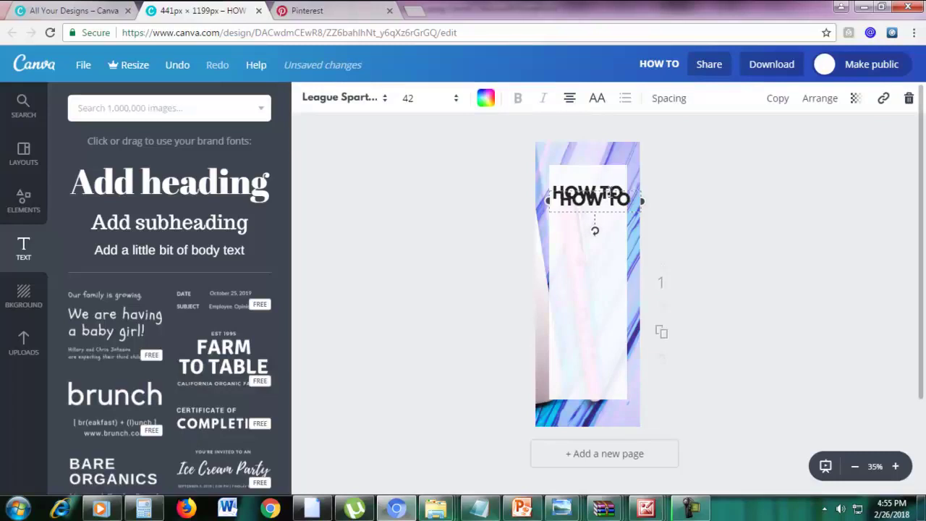
left_click_drag(610, 190, 606, 207)
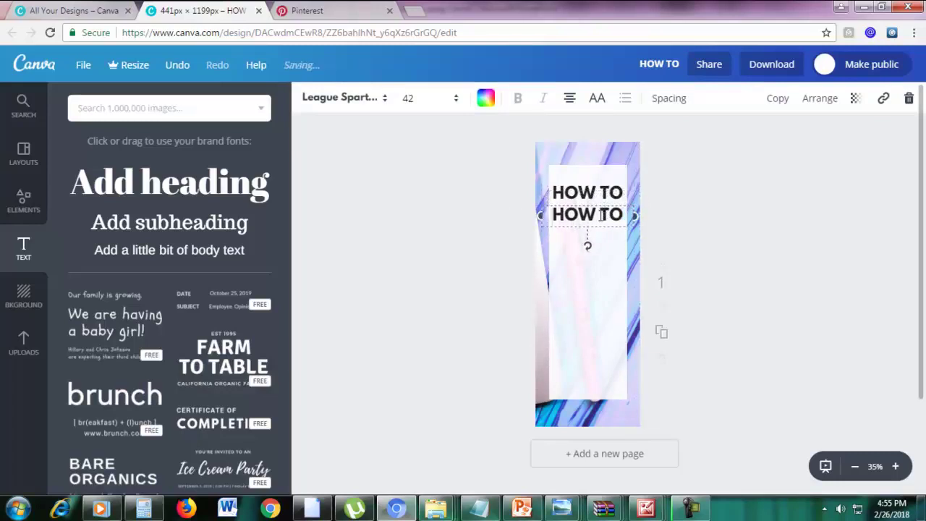
double_click(601, 215)
type("START A")
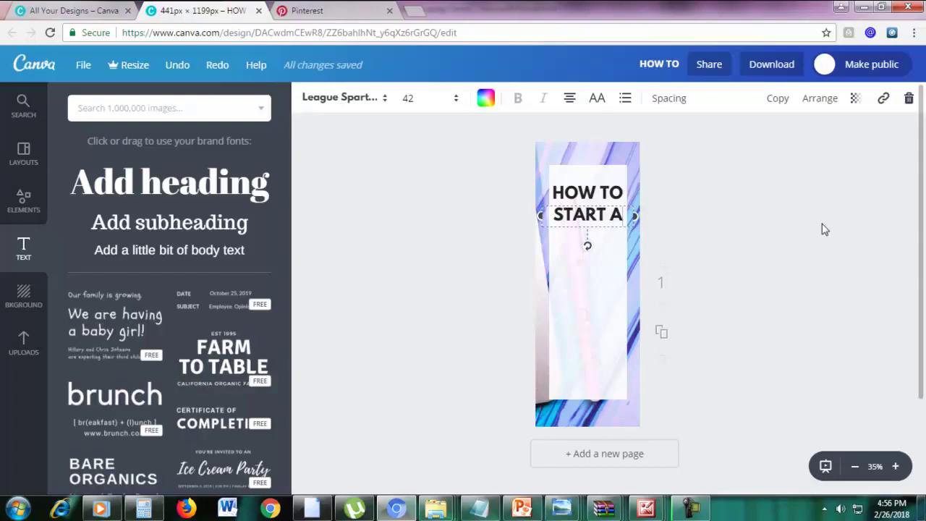
left_click_drag(608, 224, 606, 219)
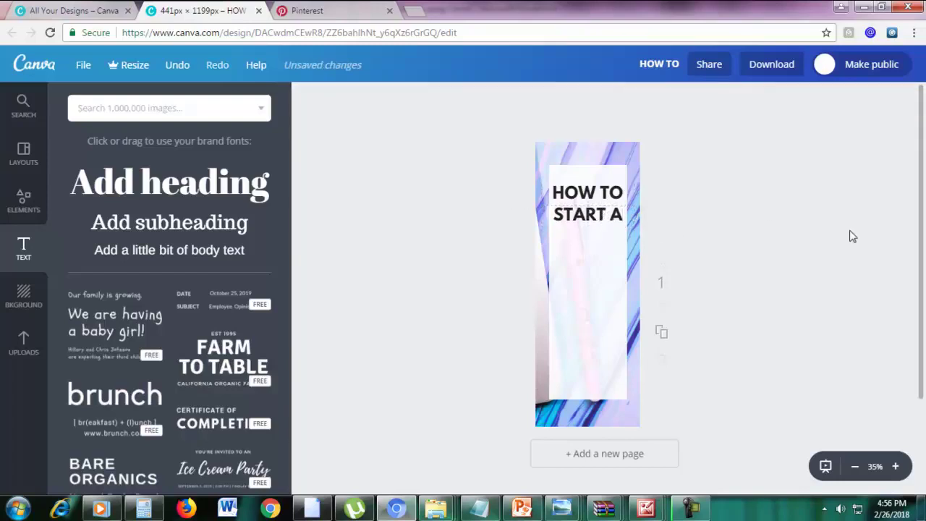
Add a new heading reading "Blog" and place it centered below "START A"
left_click(233, 187)
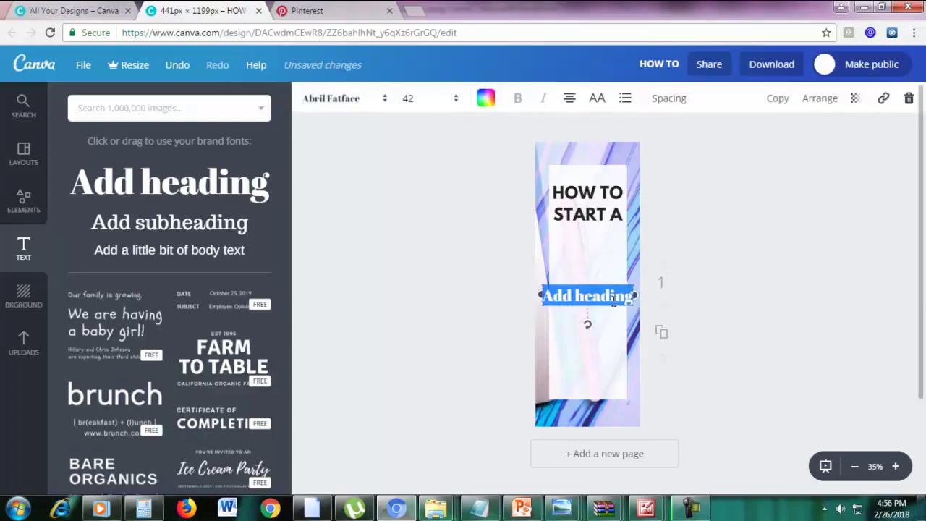
type("blog")
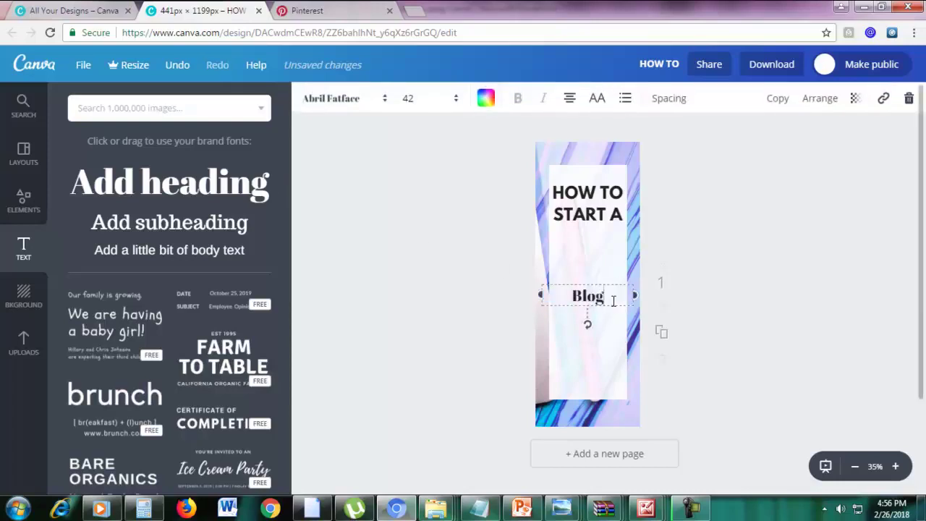
left_click_drag(601, 281, 604, 232)
Set the font size of the "Blog" heading to 80
double_click(599, 245)
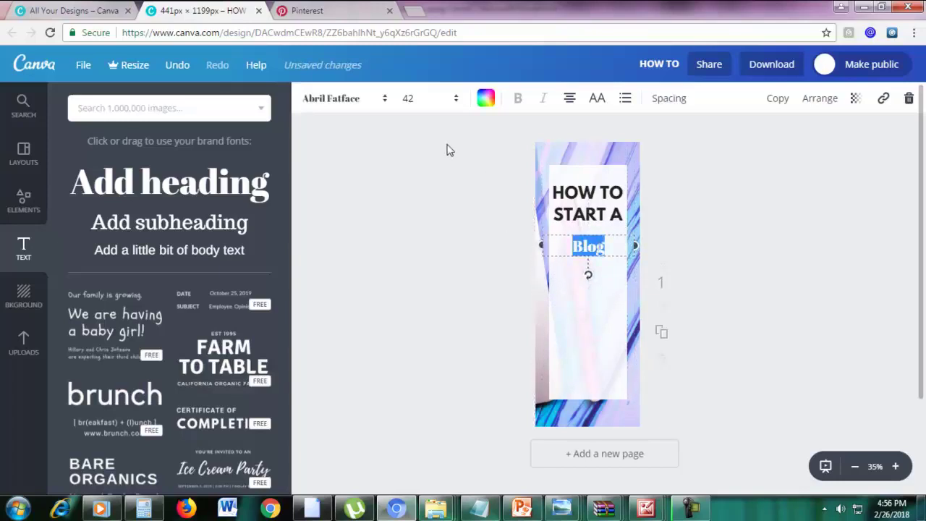
left_click(408, 99)
type("80")
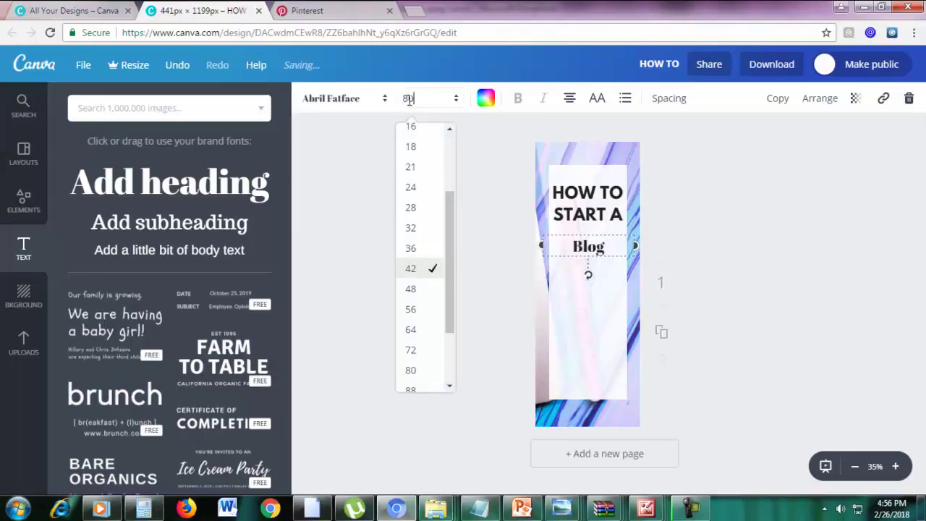
key("Return")
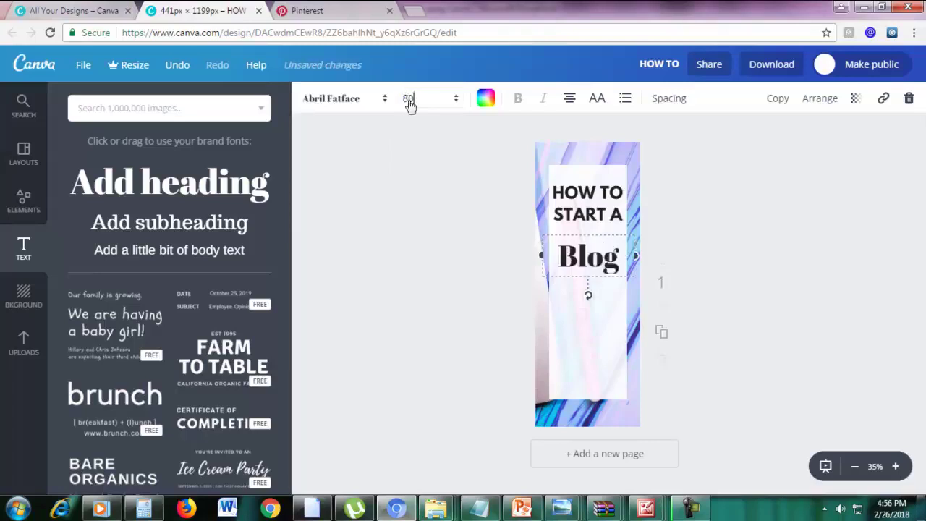
Change the font of the "Blog" heading to Pacifico
double_click(602, 262)
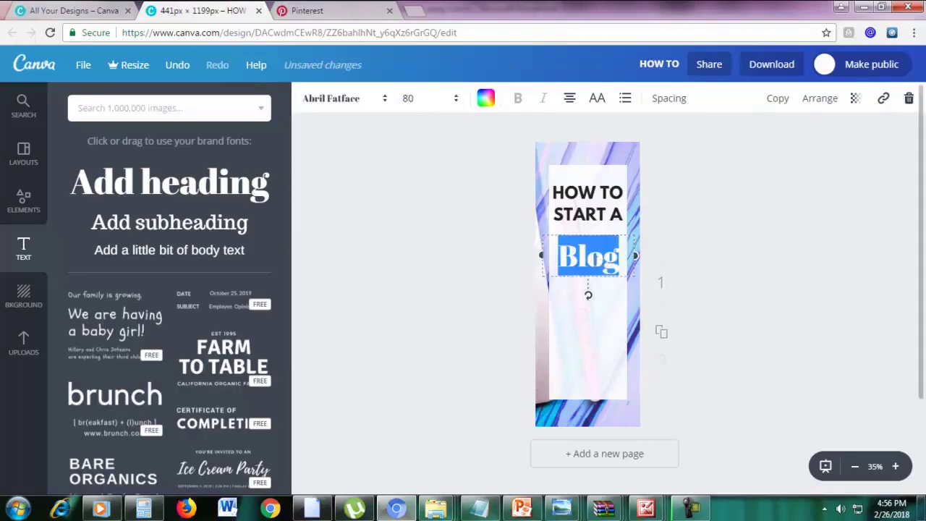
left_click(353, 107)
scroll(394, 253, "down", 10)
scroll(400, 273, "down", 15)
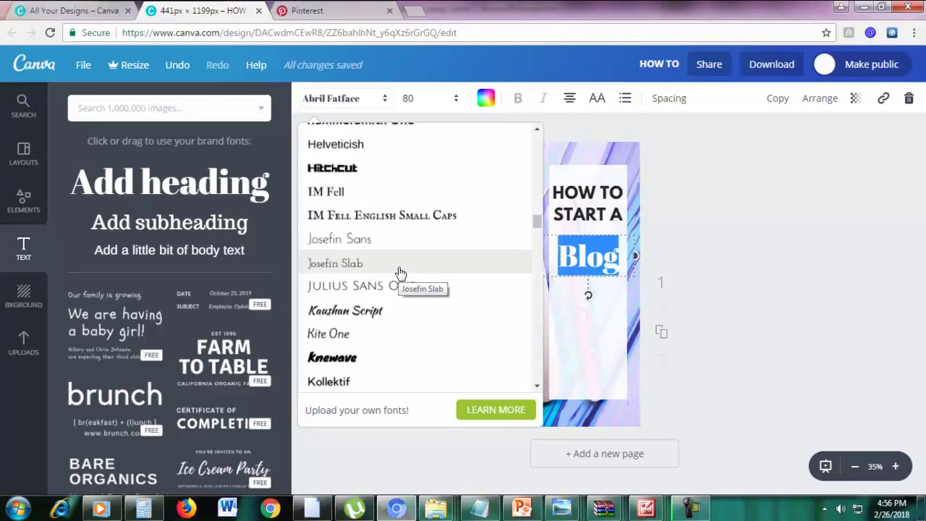
scroll(400, 273, "down", 12)
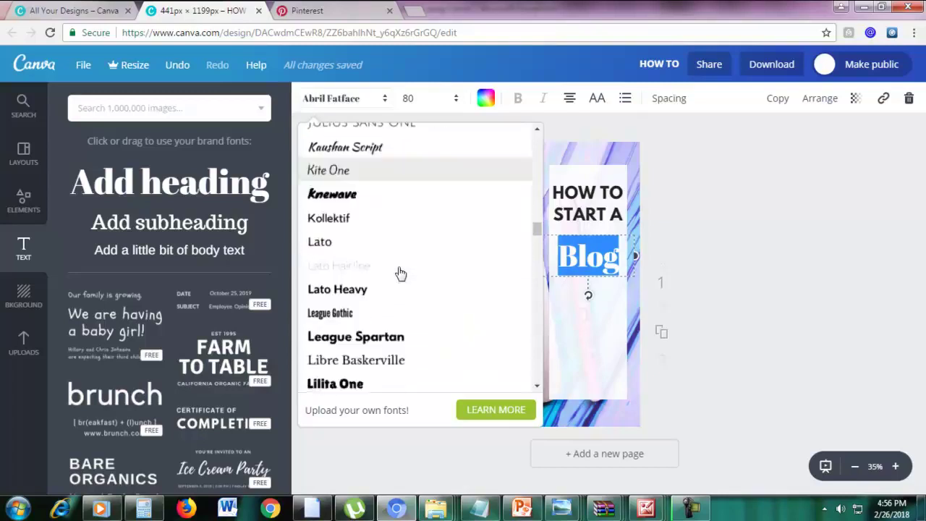
scroll(400, 273, "down", 8)
scroll(398, 282, "up", 2)
left_click(396, 290)
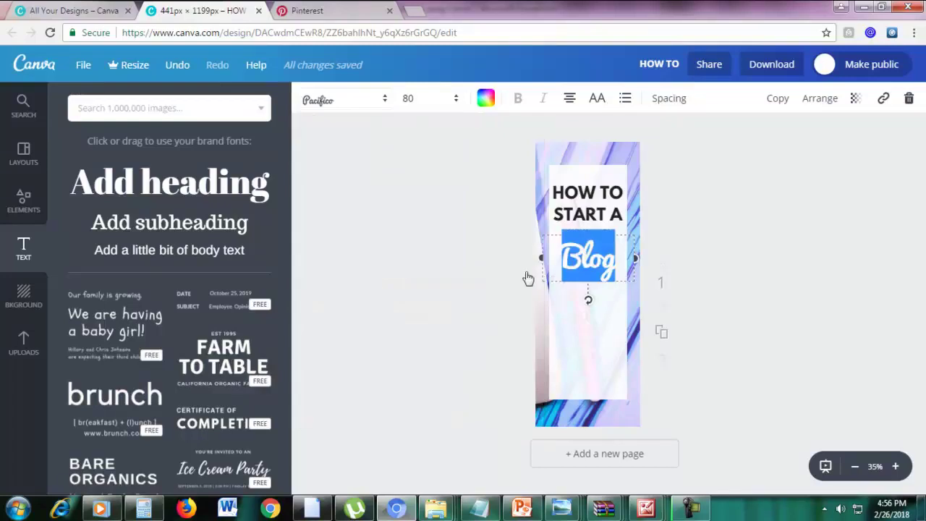
Color the "Blog" heading bright pink
left_click(618, 264)
left_click_drag(620, 264, 565, 265)
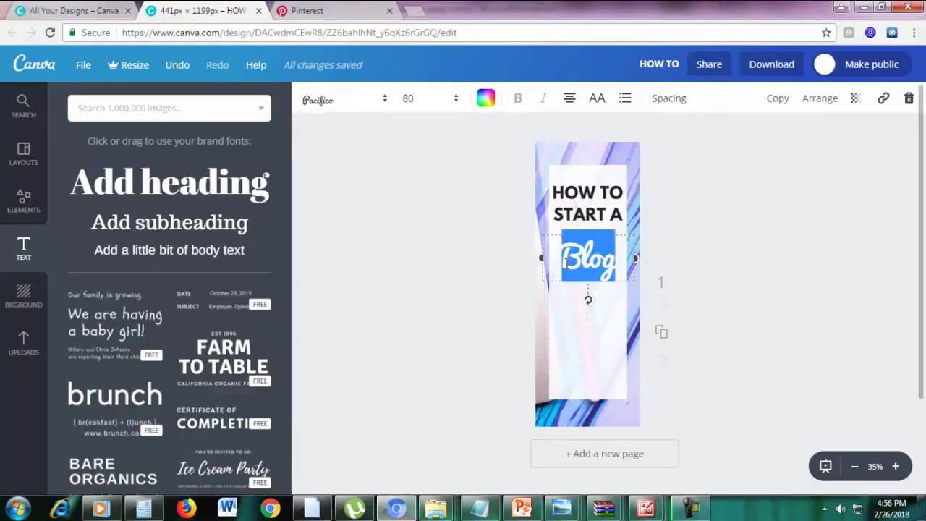
left_click(486, 102)
left_click(526, 167)
left_click(753, 216)
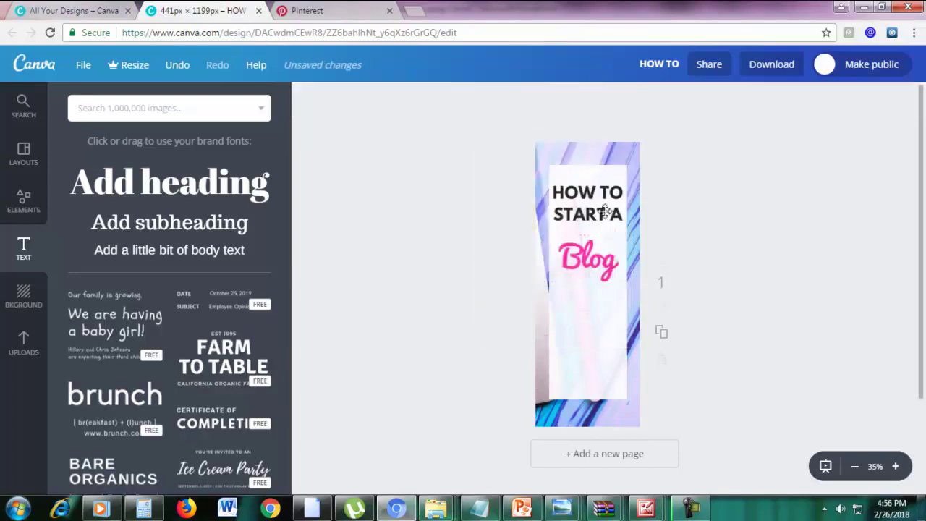
Move the "START A" heading slightly down so it sits between "HOW TO" and "Blog"
left_click_drag(608, 223, 607, 219)
key("ctrl+z")
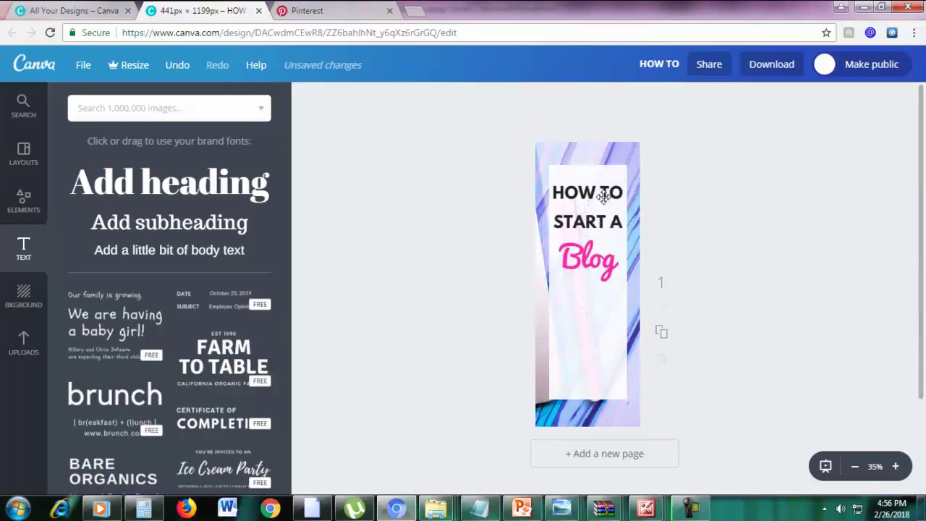
left_click(604, 197)
left_click(800, 251)
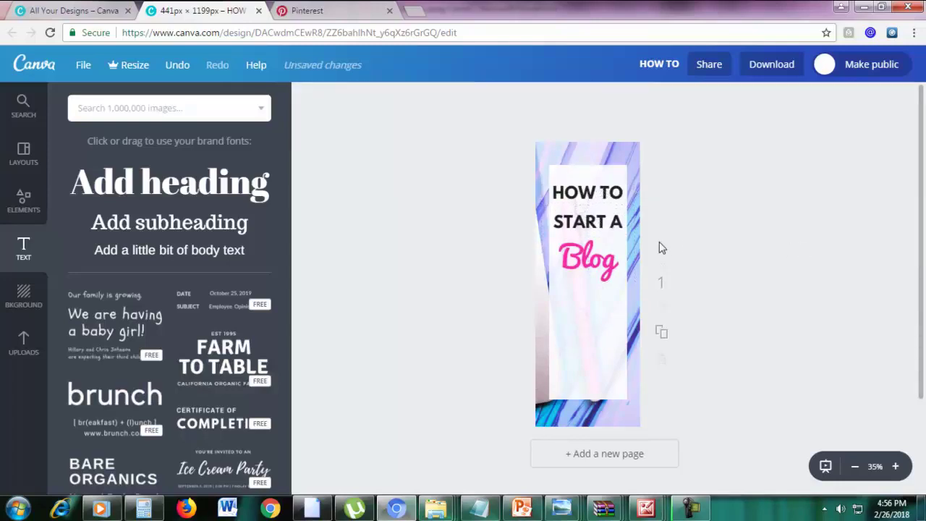
Duplicate the "START A" heading, place the copy centered below "Blog" and change its text to "IN JUST"
left_click(604, 226)
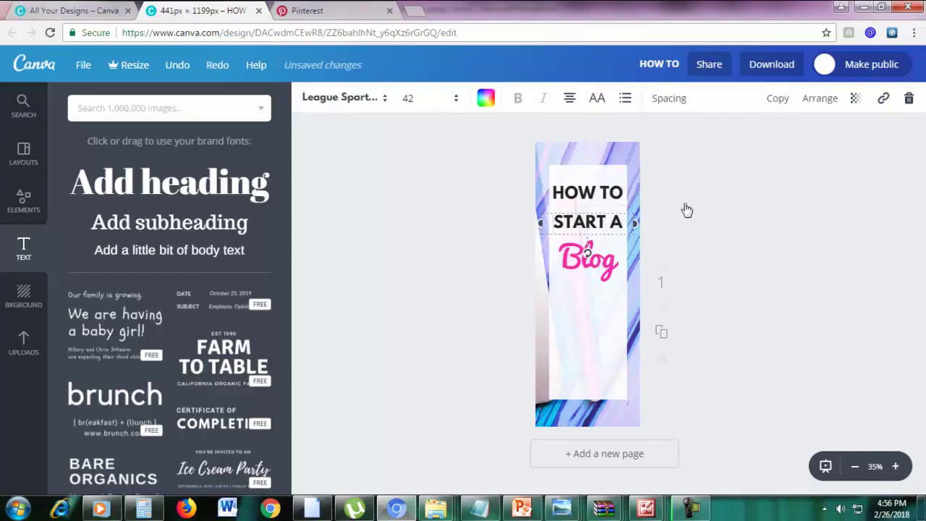
key("ctrl+d")
left_click_drag(620, 215, 612, 292)
double_click(614, 297)
key("ctrl+a")
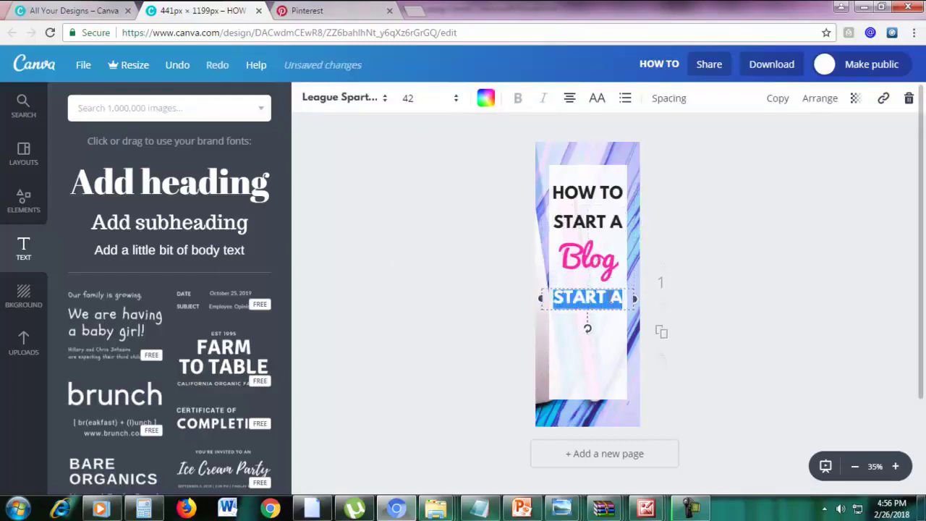
type("in")
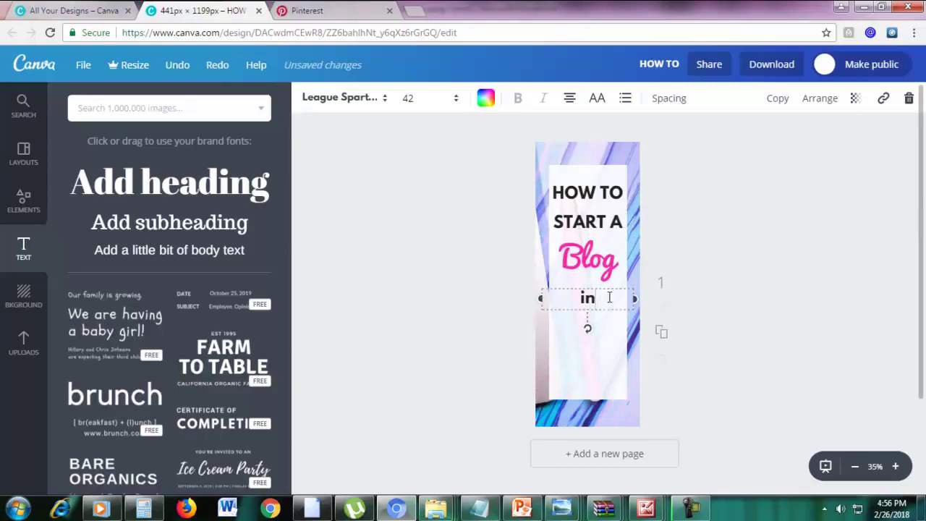
type(" just")
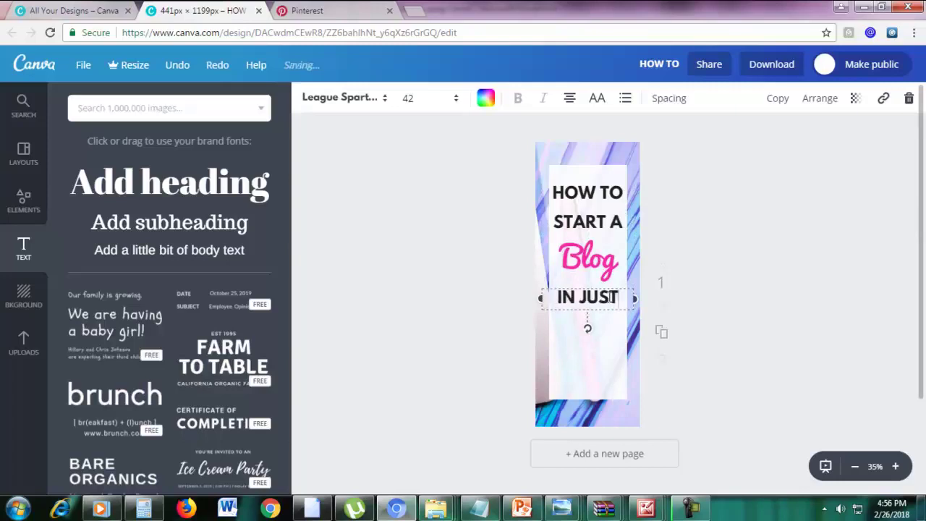
left_click(755, 284)
Duplicate the pink "Blog" heading, place the copy centered below "IN JUST" and change its text to "20"
left_click(586, 286)
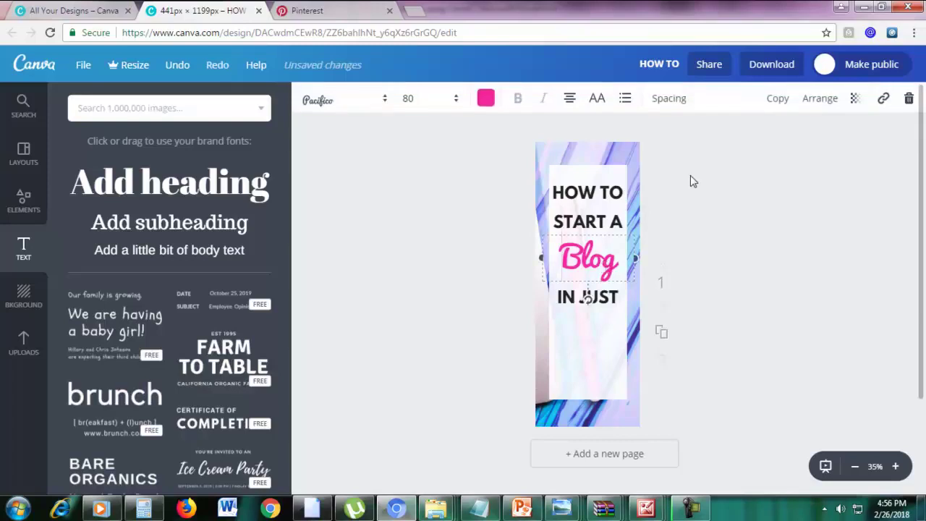
left_click(788, 99)
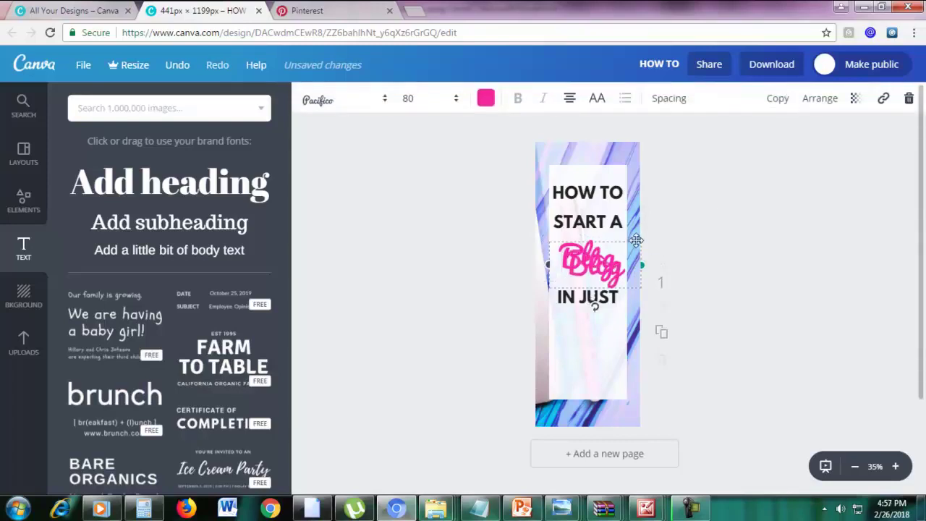
left_click_drag(634, 257, 628, 314)
double_click(599, 323)
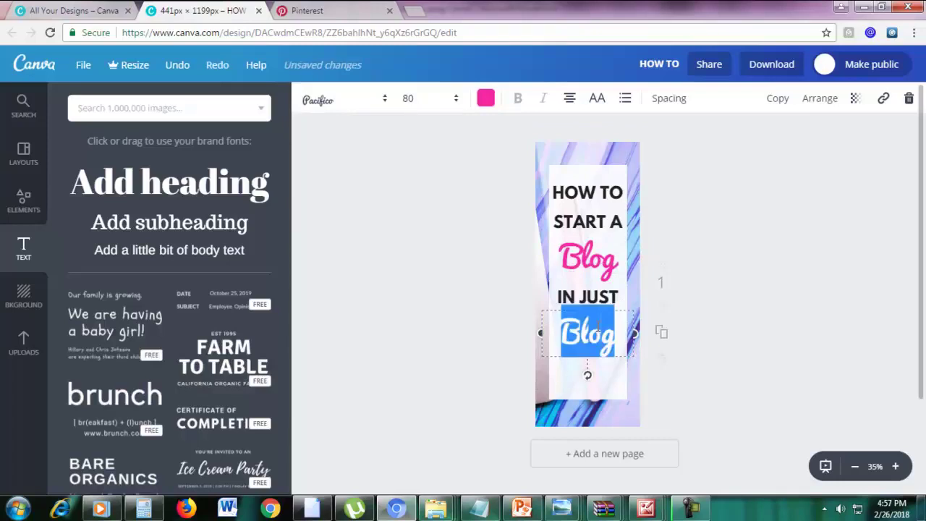
type("20")
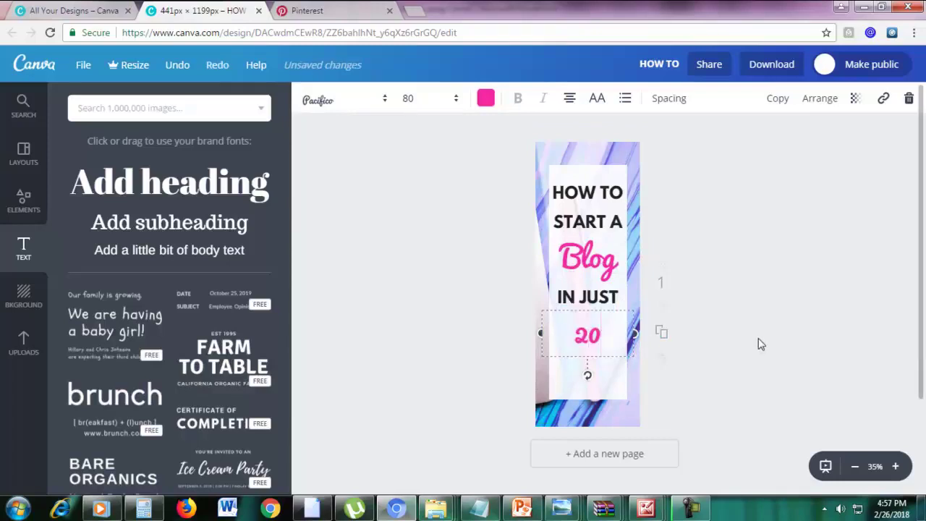
left_click(760, 344)
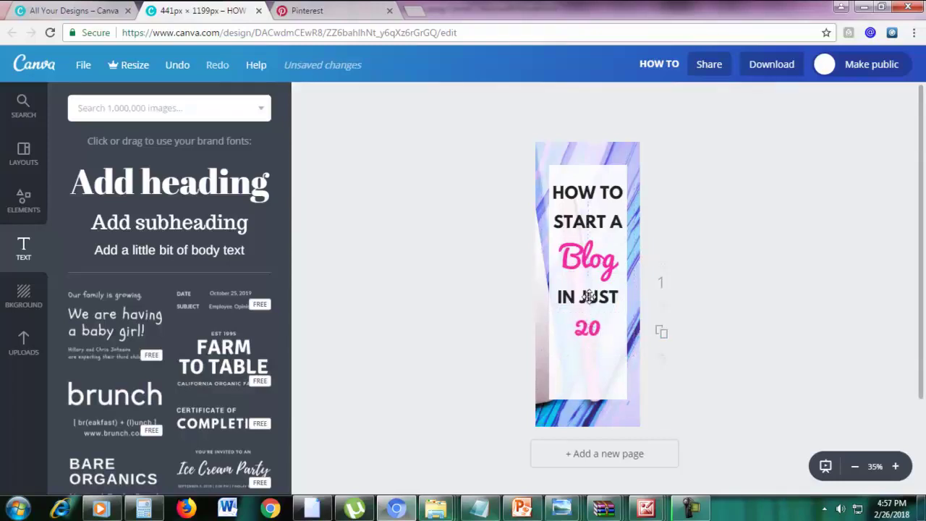
Duplicate the "IN JUST" heading, place the copy centered below "20" and change its text to "MINUTES"
left_click(590, 297)
left_click(778, 100)
left_click_drag(598, 293, 590, 339)
triple_click(593, 353)
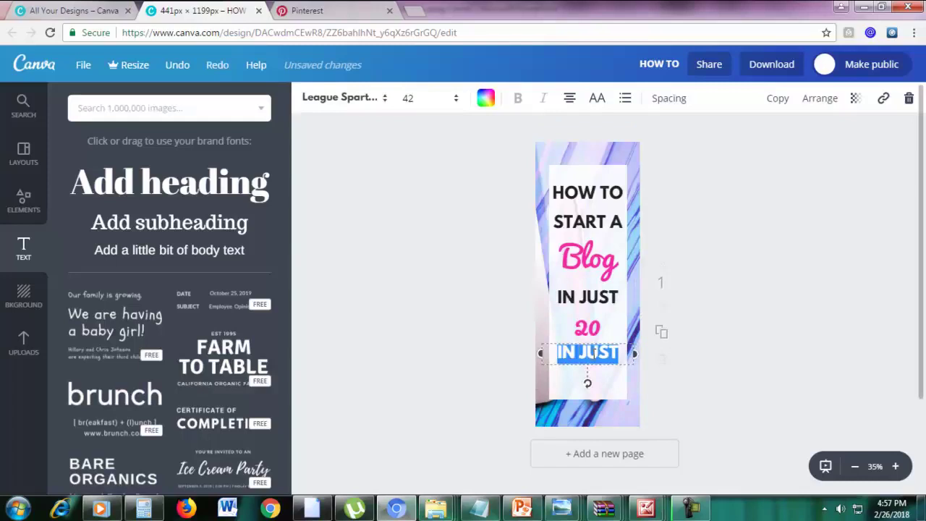
type("MINUTES")
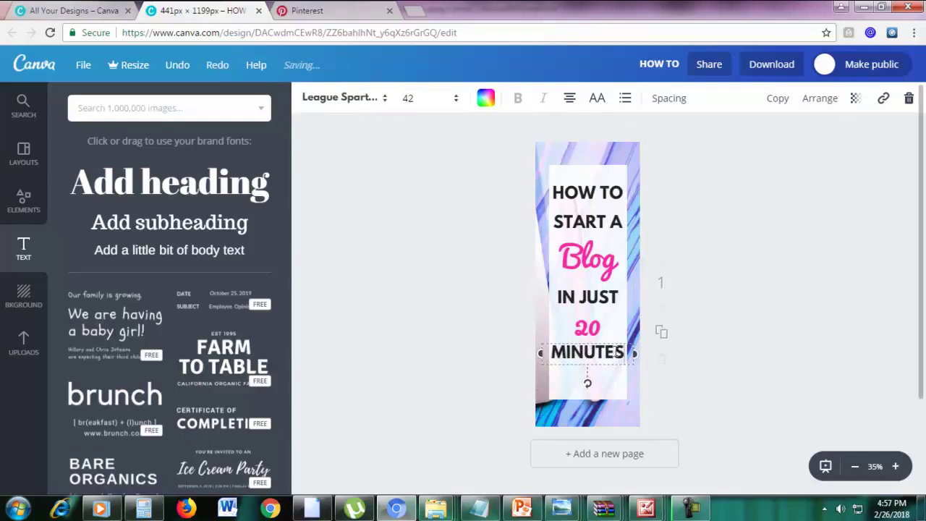
Set the font size of the pink "20" to 120
left_click(591, 330)
double_click(591, 330)
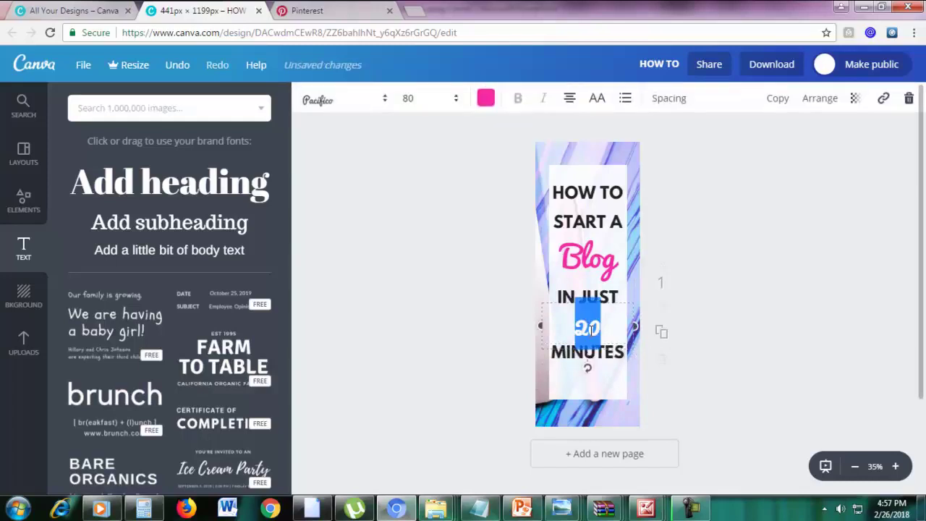
left_click(419, 101)
type("12")
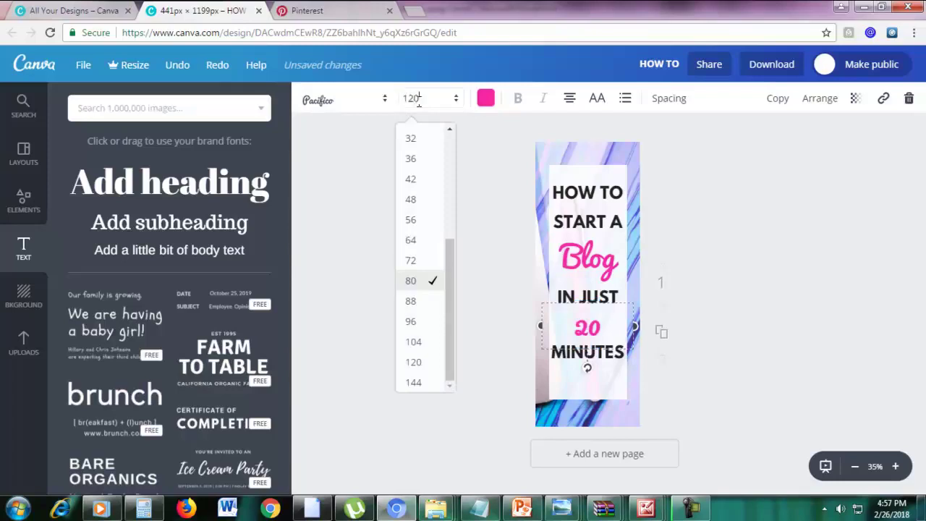
type("0")
key("Return")
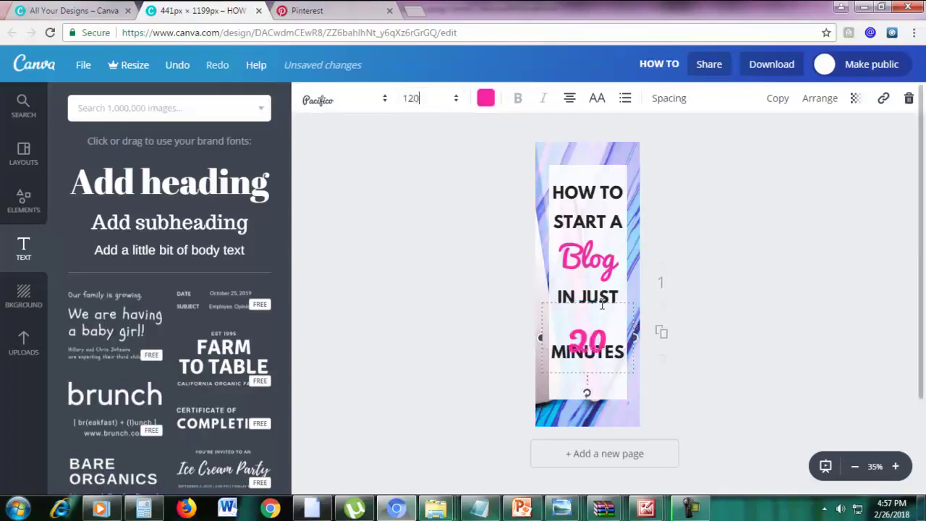
Set the font size of the pink "20" to 110 and fit it between "IN JUST" and "MINUTES"
left_click(420, 100)
type("1")
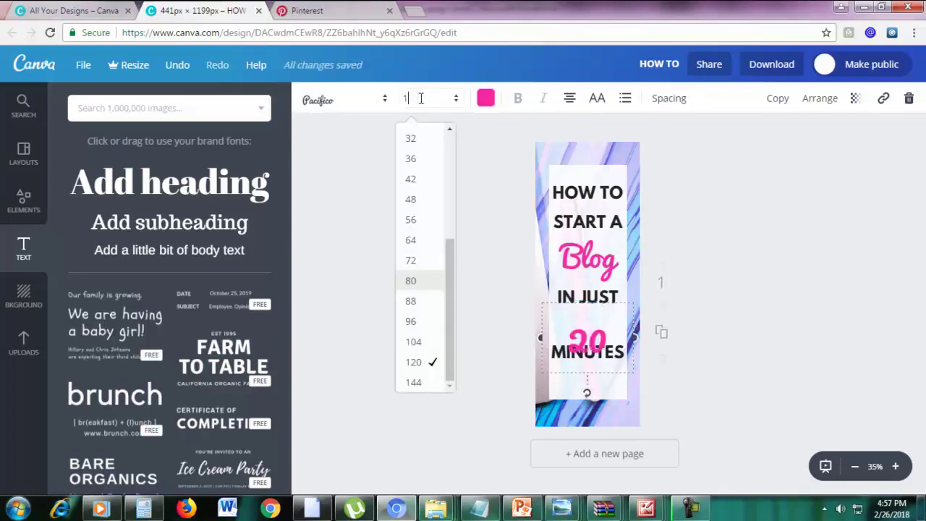
type("10")
key("Return")
left_click_drag(592, 325, 591, 321)
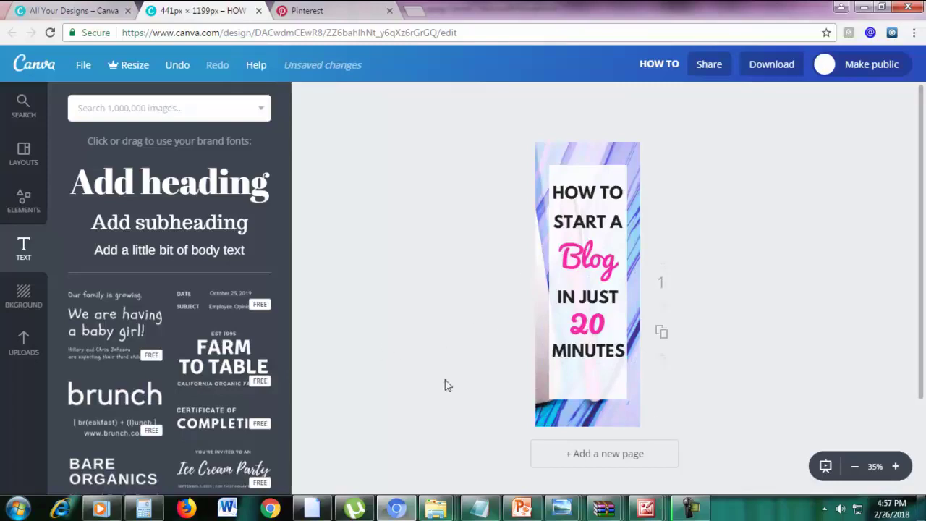
Add a rectangle shape and fit it as a band across the full width of the design's bottom edge
left_click(24, 214)
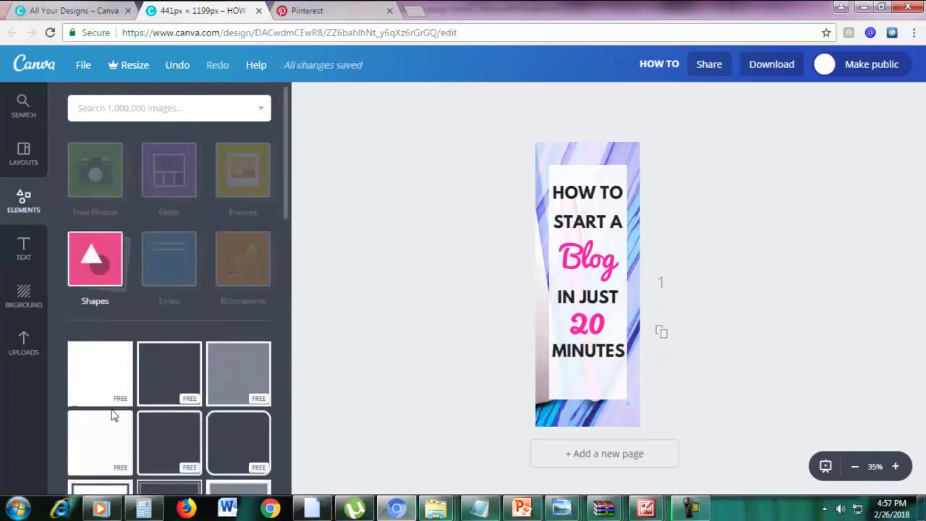
left_click(97, 384)
left_click_drag(589, 235, 571, 414)
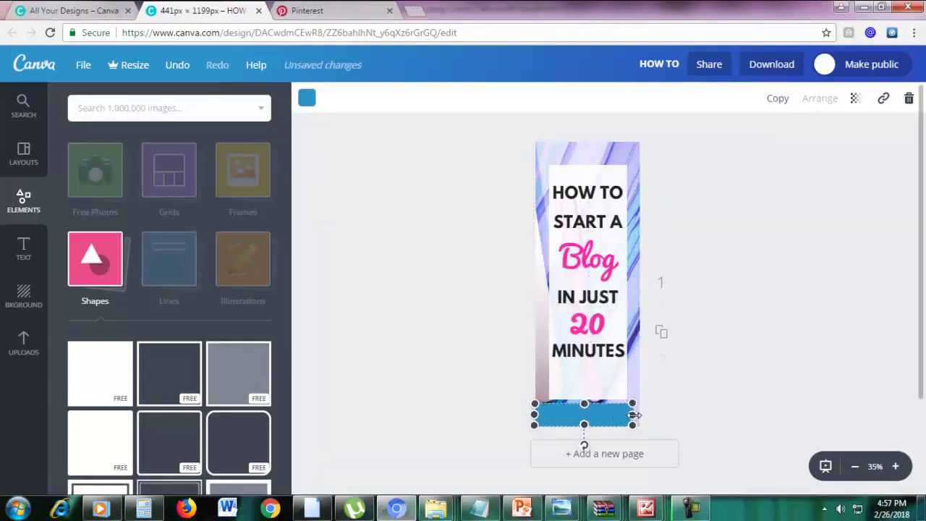
left_click_drag(634, 415, 647, 415)
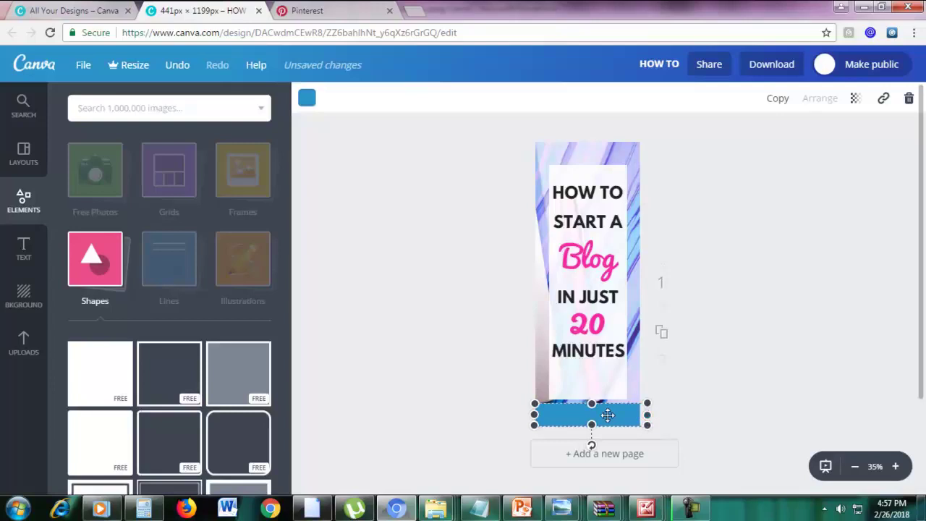
Change the color of the bottom band to black
left_click(307, 99)
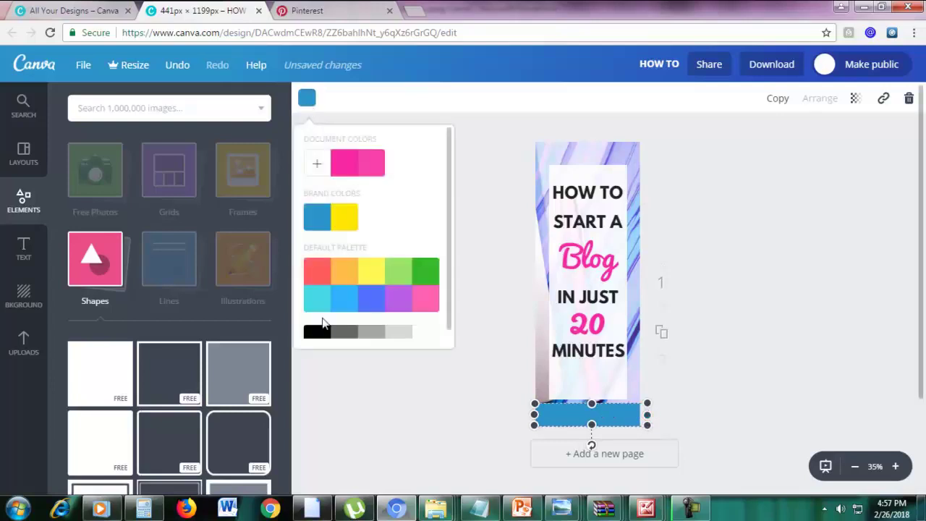
left_click(317, 333)
left_click(811, 331)
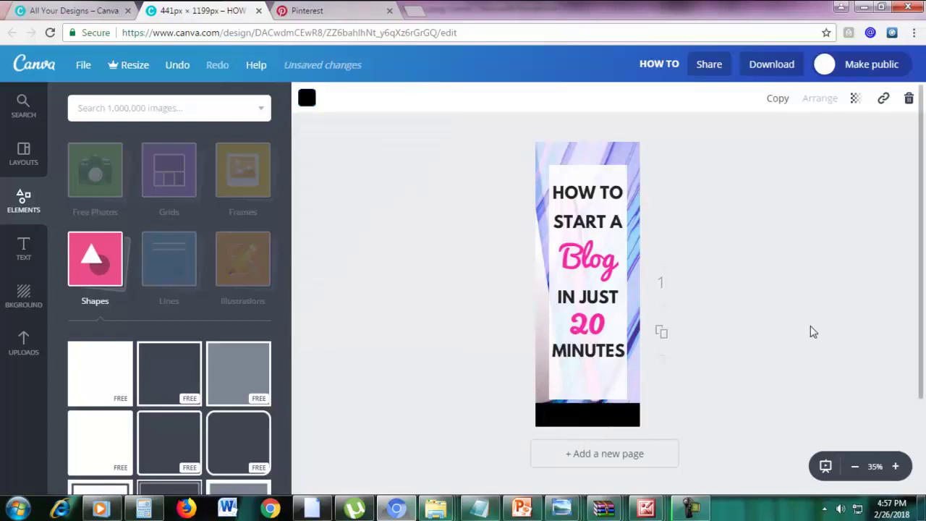
Shorten the white panel so its lower edge ends just below the "MINUTES" heading
left_click(590, 394)
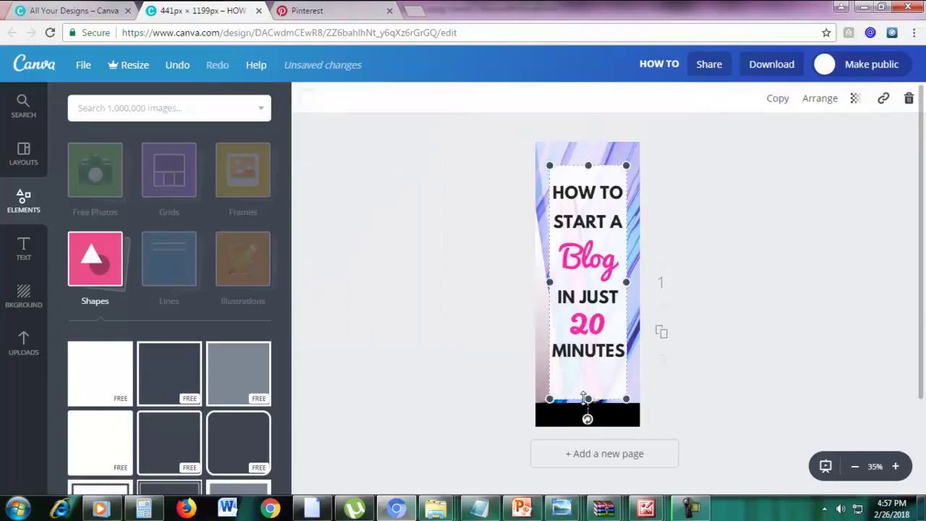
left_click_drag(588, 399, 588, 370)
left_click(772, 351)
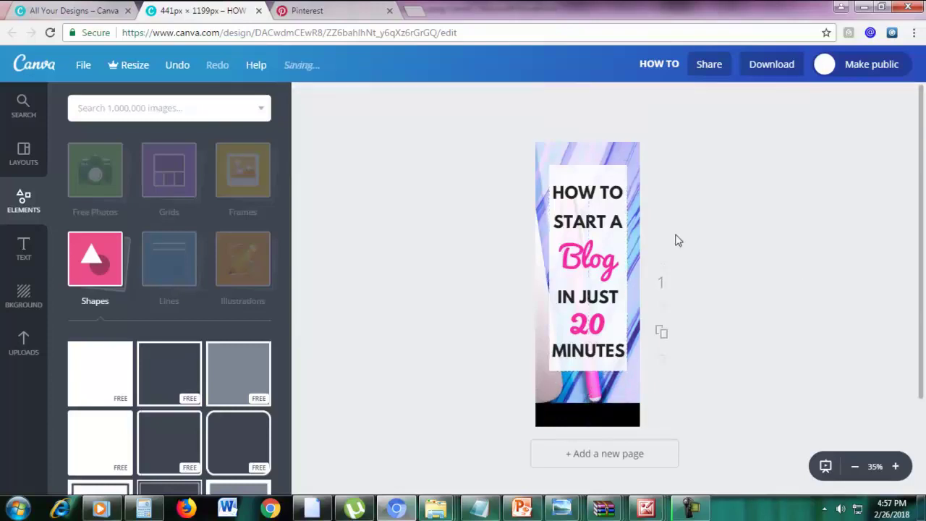
Set the transparency of the white panel to 91
left_click(605, 180)
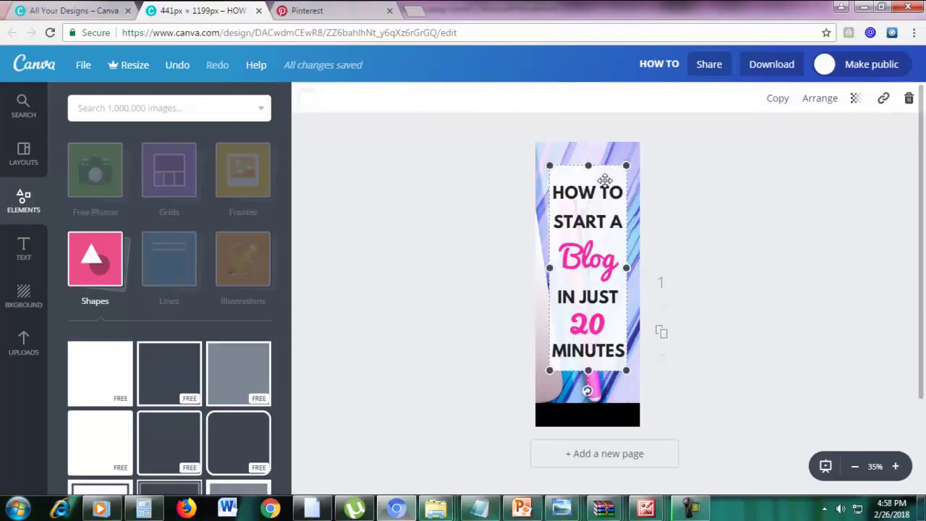
left_click(859, 101)
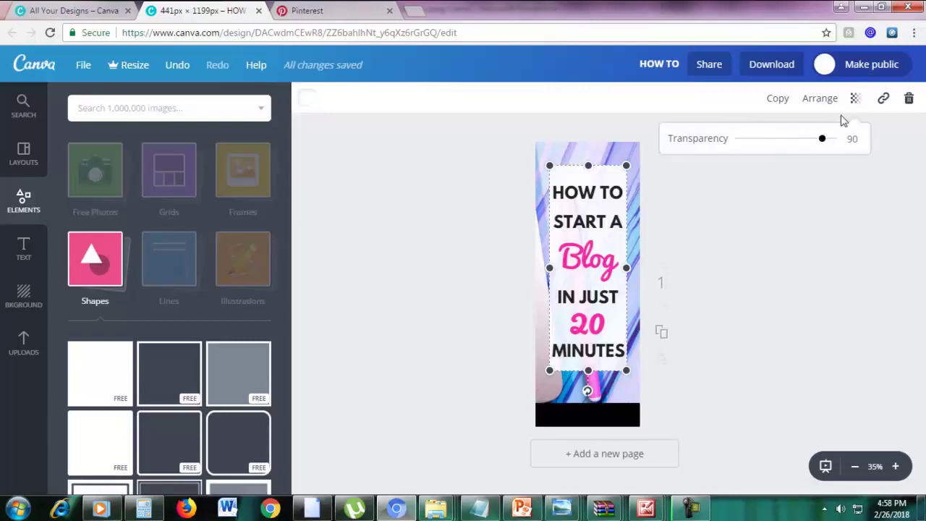
left_click_drag(823, 139, 845, 145)
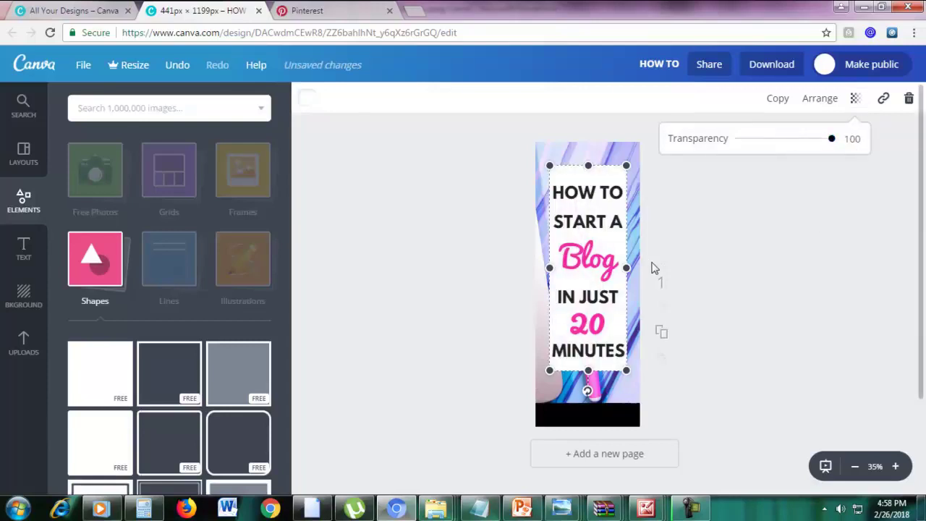
mouse_move(832, 140)
left_mouse_down()
mouse_move(802, 149)
mouse_move(826, 146)
left_mouse_up()
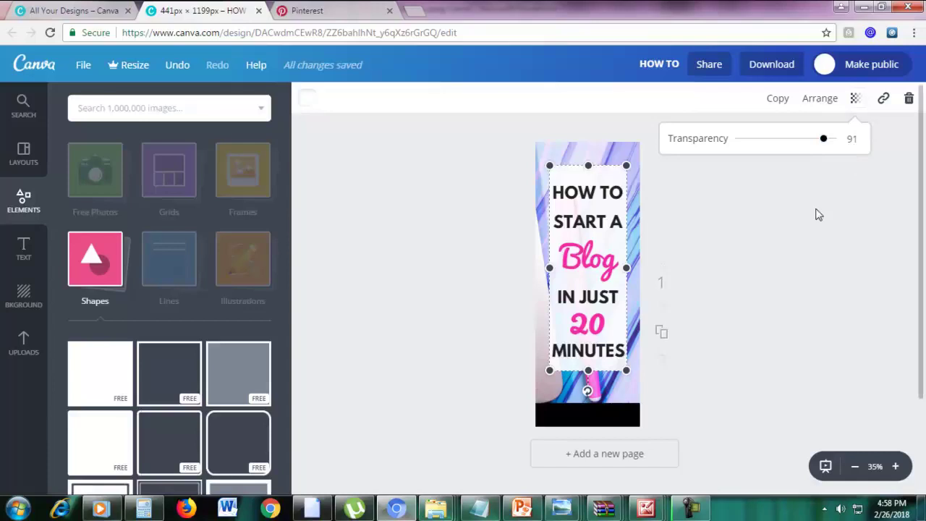
Add a subheading text box and place it centered on the black footer band
left_click(817, 215)
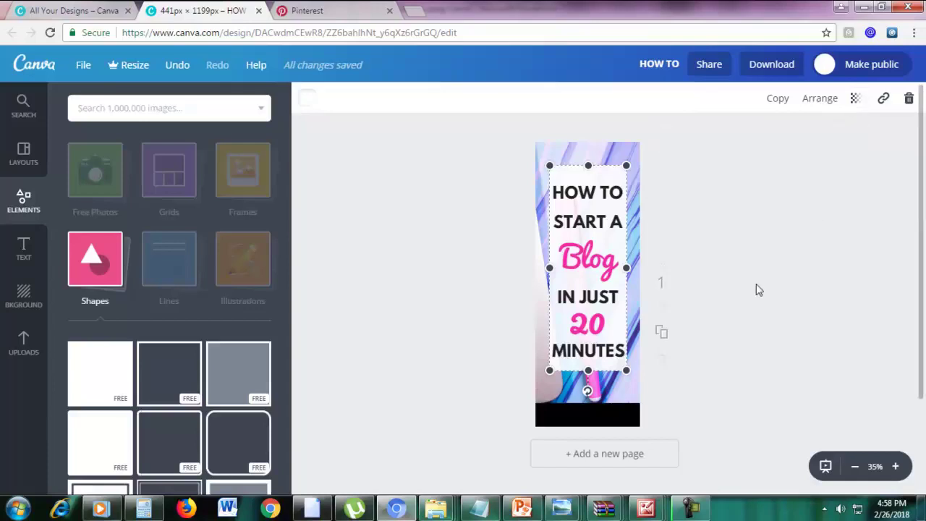
left_click(759, 289)
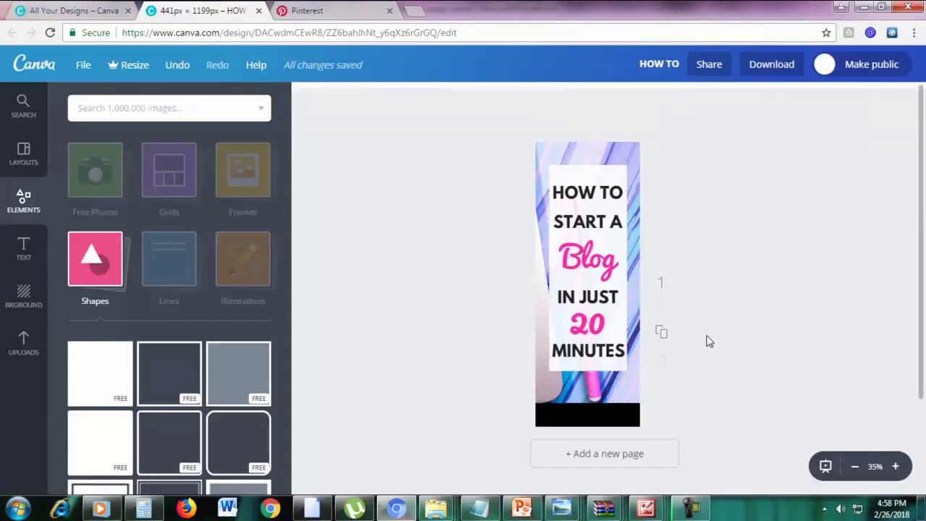
left_click(26, 250)
left_click(159, 223)
left_click_drag(587, 252, 573, 284)
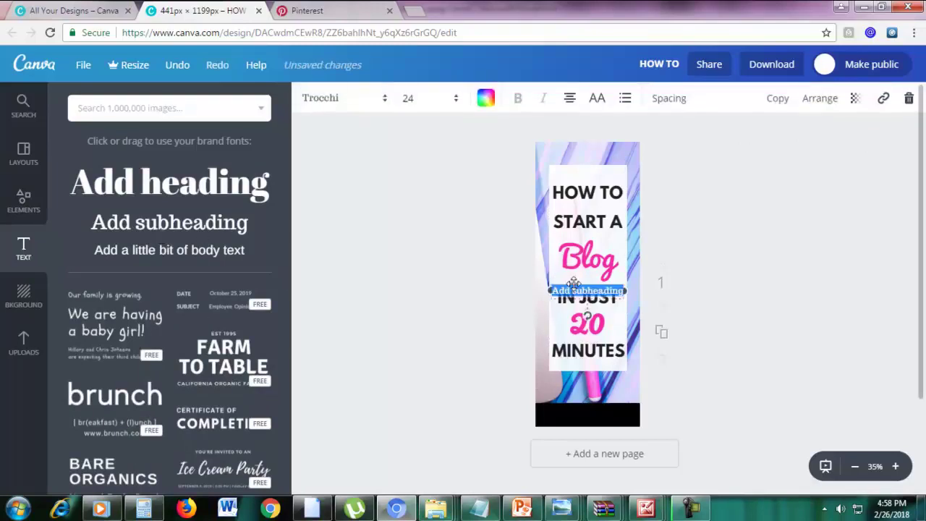
left_click_drag(575, 316, 573, 406)
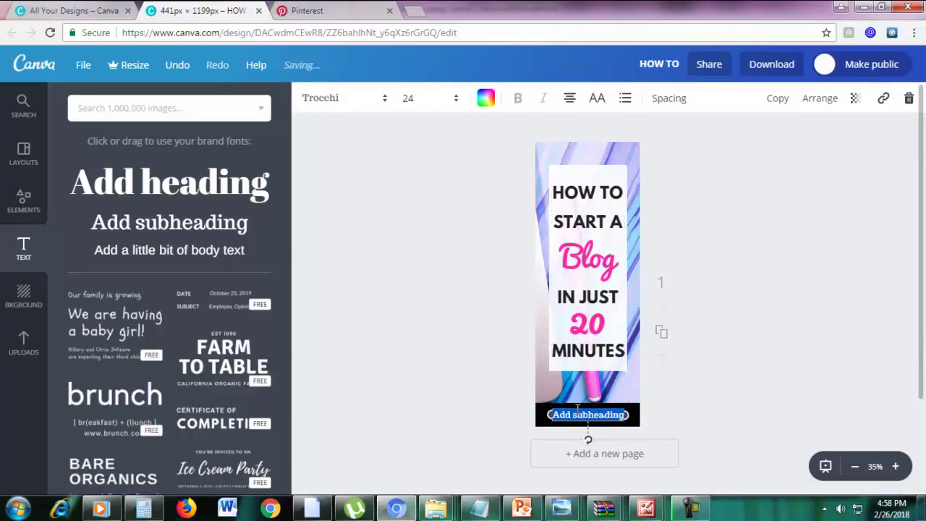
Make the footer subheading white and replace its text with "marketingboo.com"
left_click(490, 101)
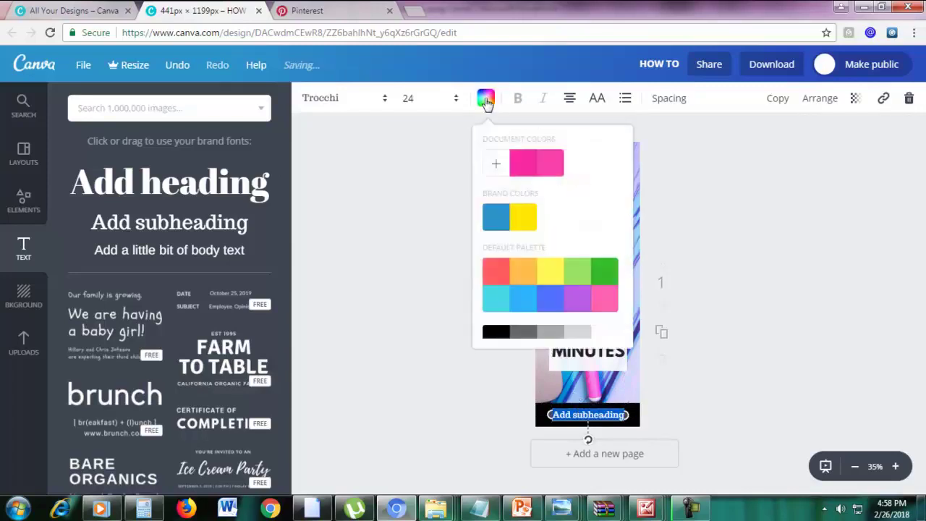
double_click(611, 417)
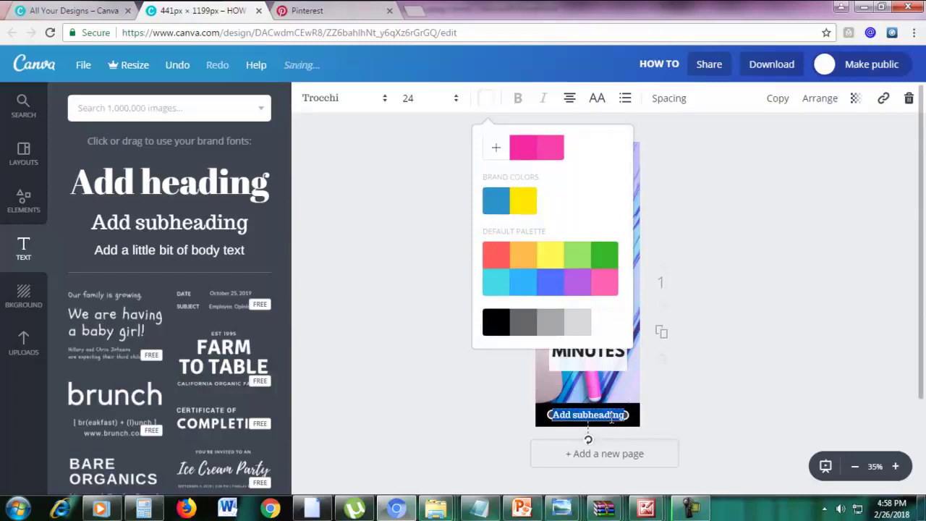
type("MA")
type("rketingboo.com")
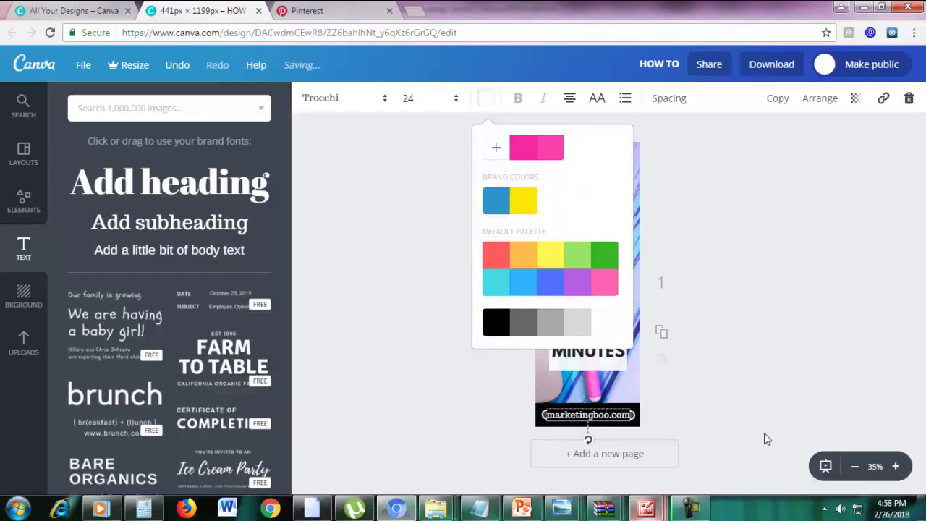
left_click(780, 301)
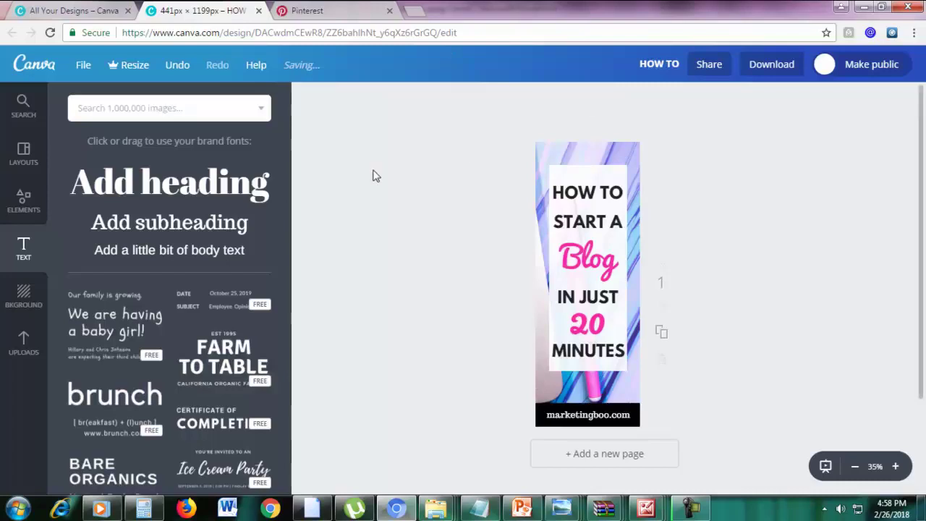
Upload the pink marble laptop photo fstockphotosb-20 from the STOCK PHOTOS folder
left_click(23, 347)
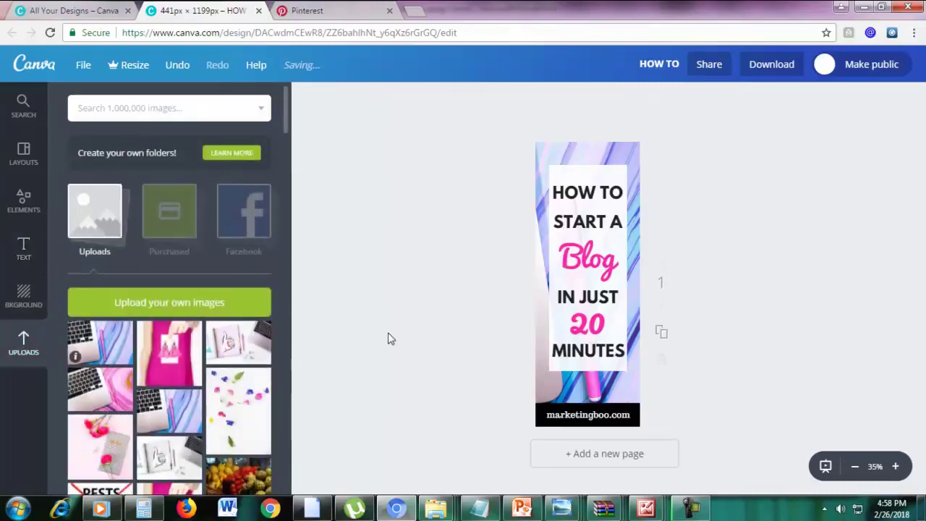
left_click(213, 311)
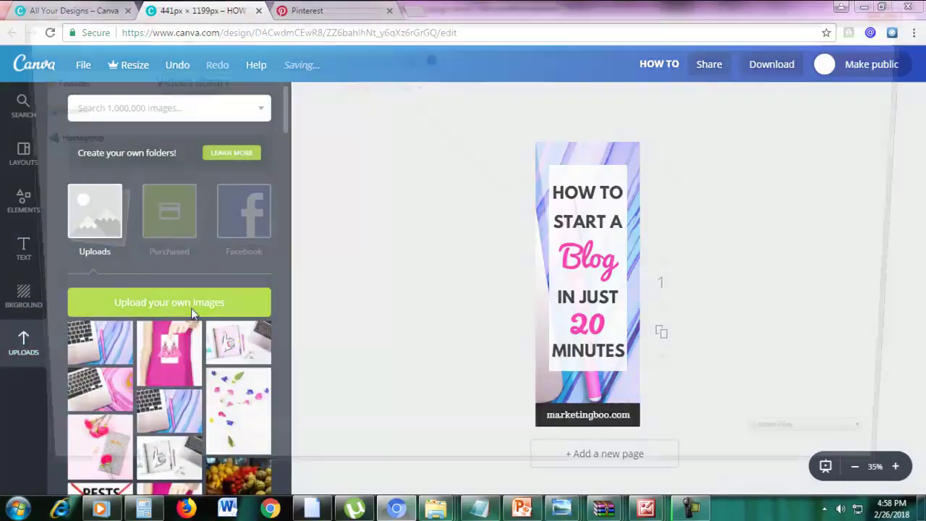
left_click_drag(915, 245, 916, 286)
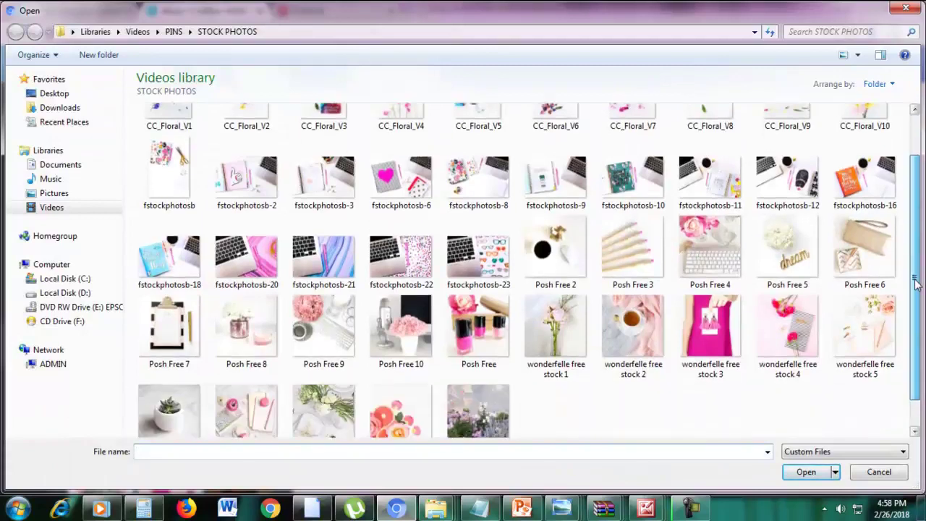
double_click(268, 278)
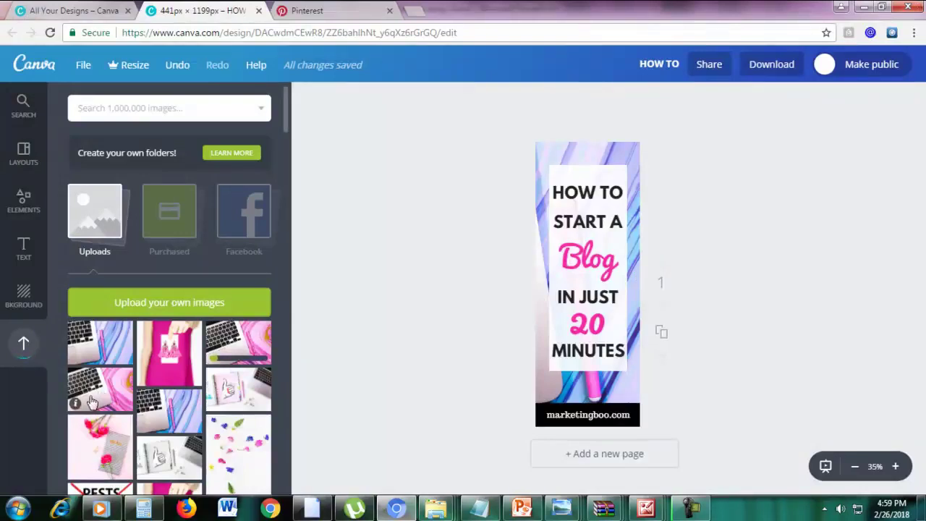
Place the pink marble laptop photo just above the footer band and send it backward behind the "MINUTES" heading
left_click_drag(90, 404, 570, 357)
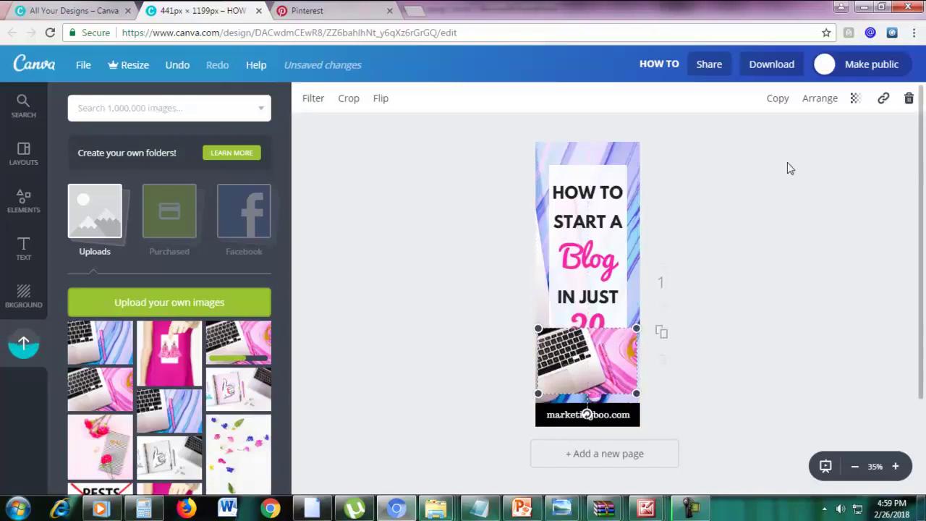
left_click(811, 107)
left_click(791, 160)
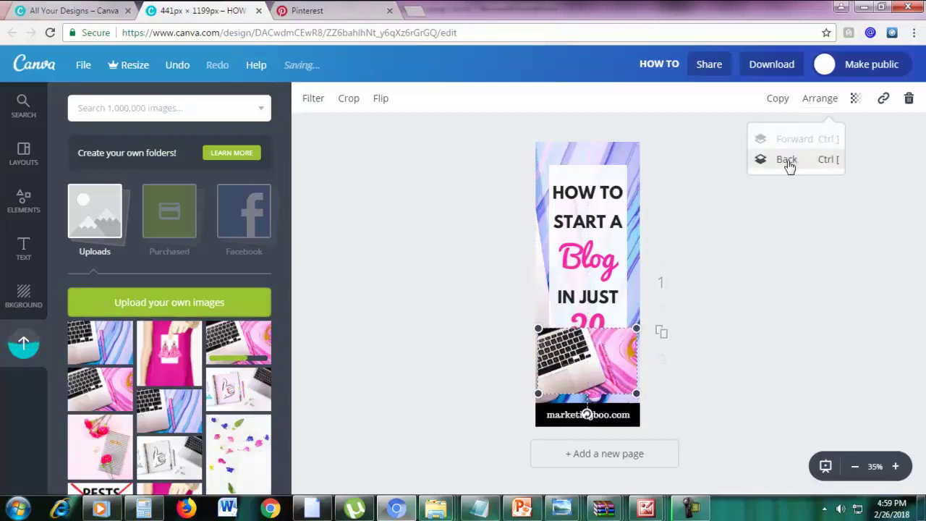
left_click_drag(610, 375, 610, 389)
Delete the blue marble photo from the design's background
left_click(586, 157)
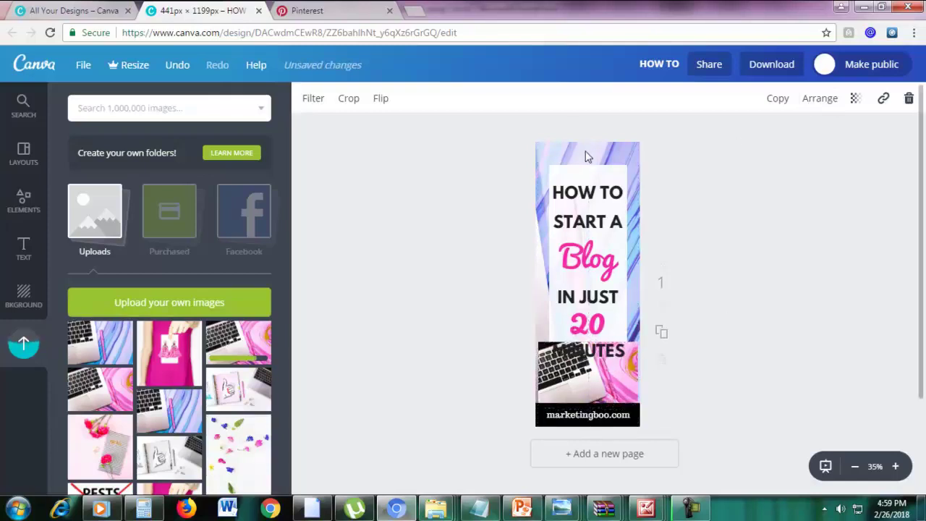
left_click(909, 98)
Enlarge the pink photo and shift it so its marble area covers the full height of the design
left_click_drag(579, 378, 542, 382)
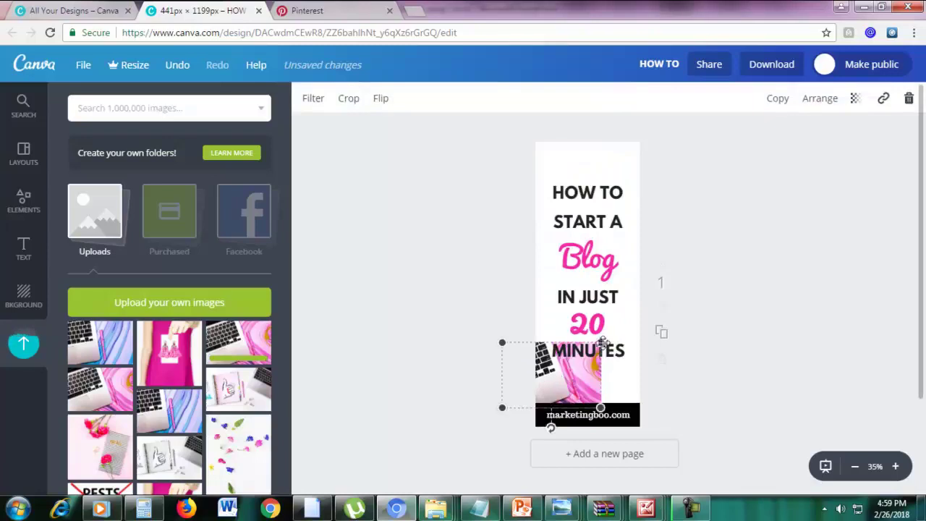
double_click(601, 343)
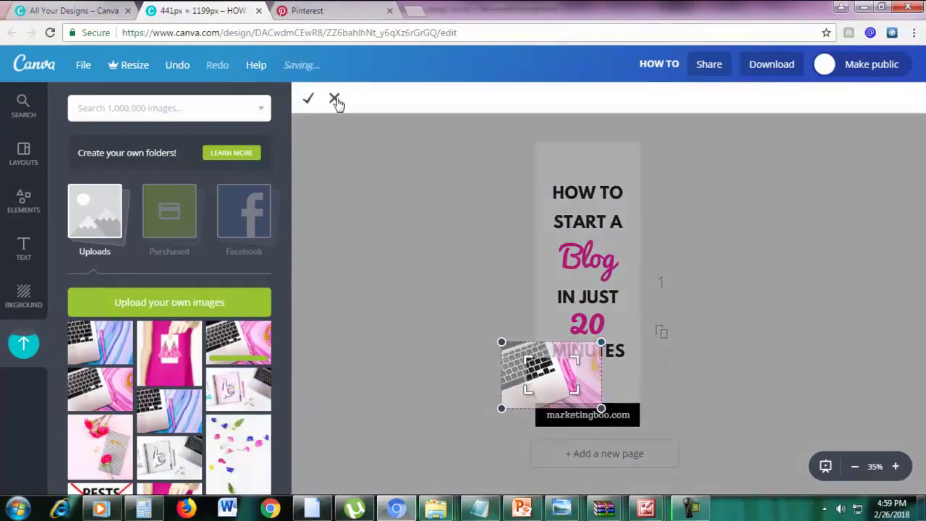
left_click(335, 99)
left_click_drag(604, 339, 918, 97)
left_click_drag(698, 280, 621, 257)
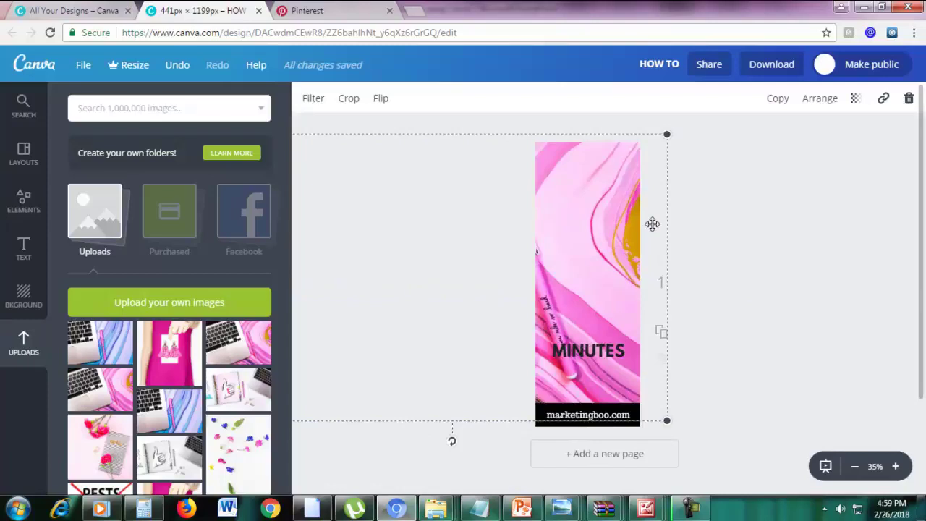
Move the pink photo down the design and send it back behind all the headings and the white panel
left_click_drag(635, 208, 631, 250)
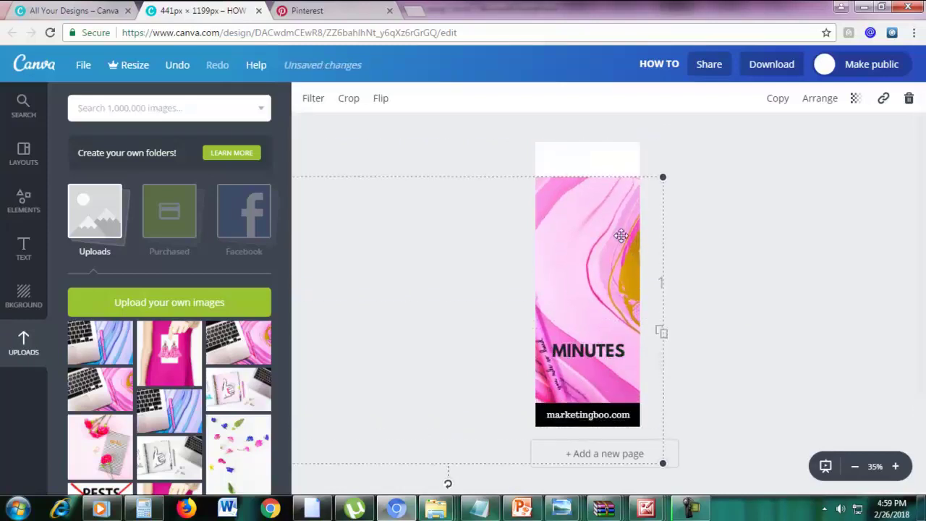
double_click(621, 233)
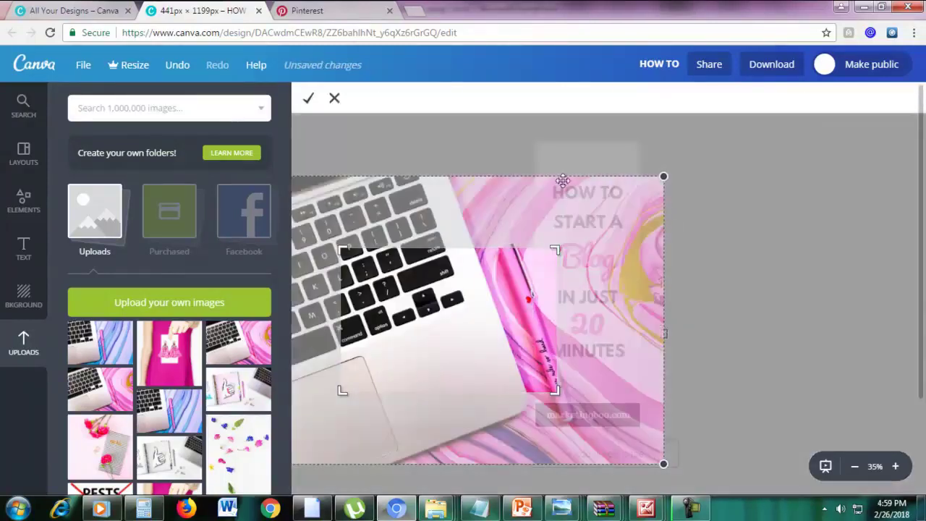
left_click(330, 103)
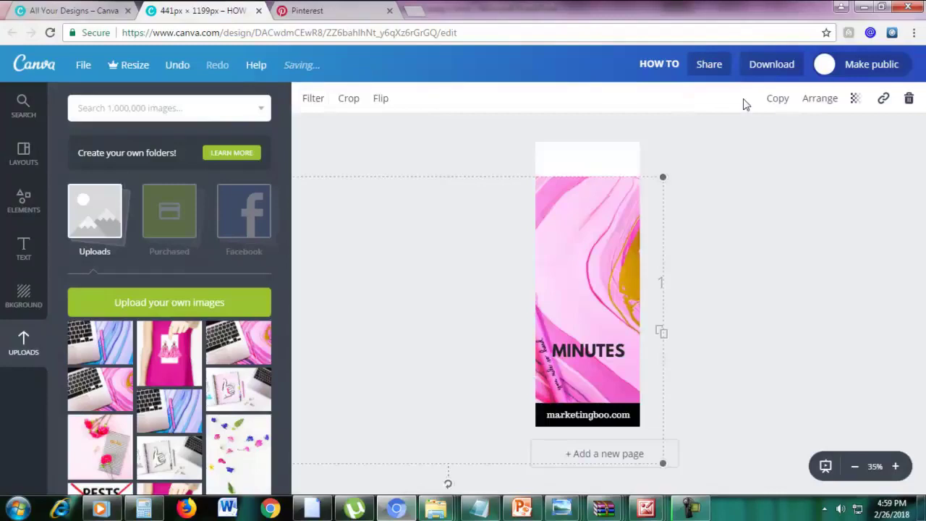
left_click(816, 102)
left_click(785, 161)
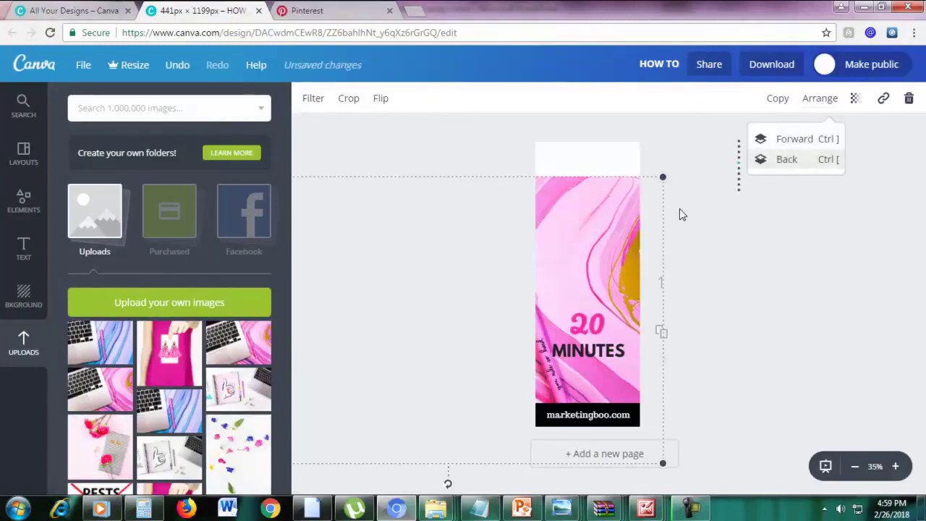
left_click_drag(629, 293, 608, 377)
left_click(593, 196)
left_click_drag(591, 383, 610, 352)
left_click(820, 97)
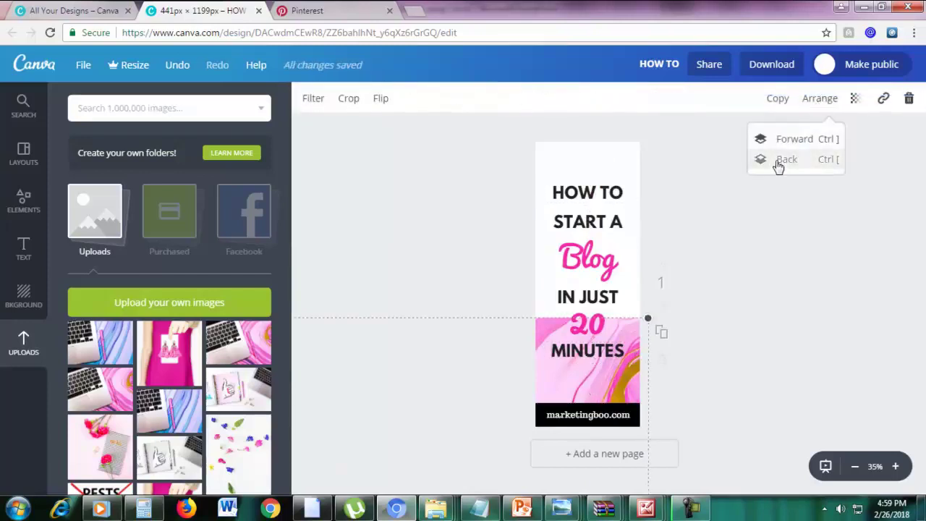
left_click(778, 166)
Reposition the pink photo so its marble area fills the background from the design's upper edge to the footer band
left_click_drag(612, 388, 646, 217)
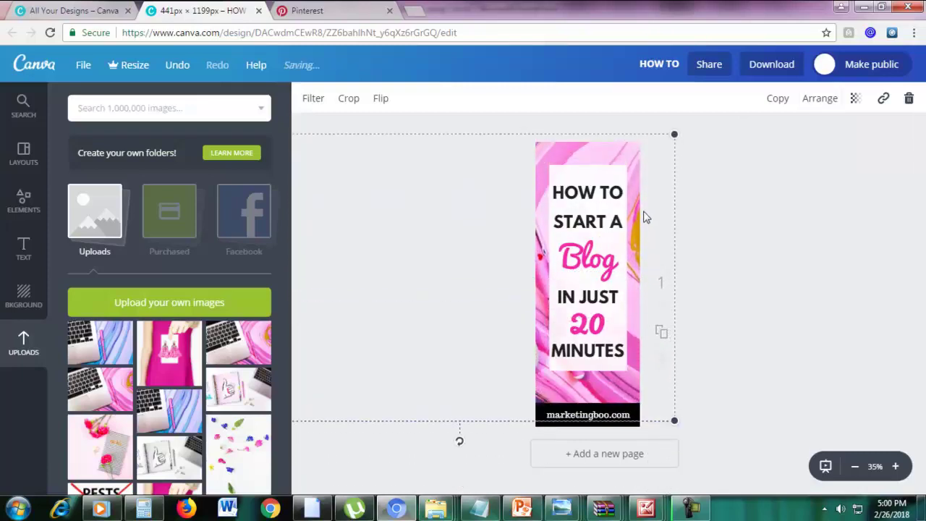
left_click(732, 216)
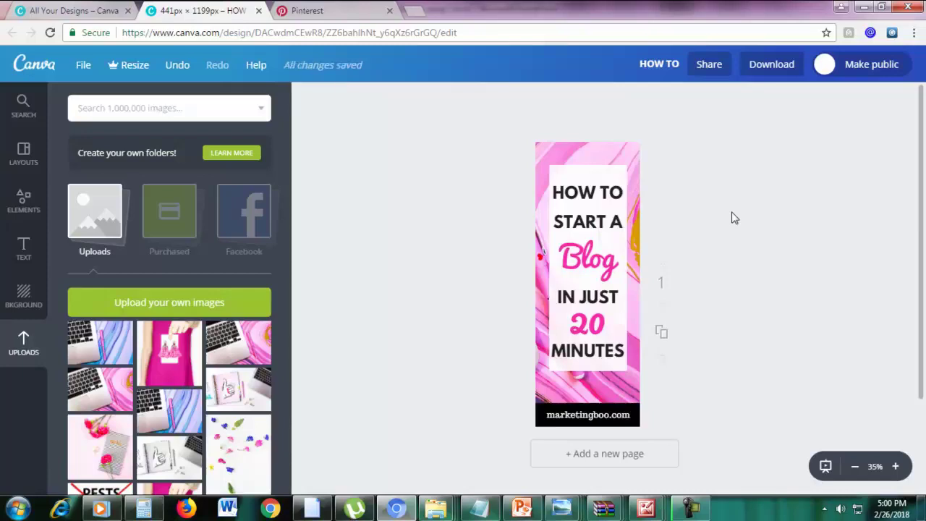
mouse_move(578, 144)
left_mouse_down()
mouse_move(571, 159)
mouse_move(588, 147)
left_mouse_up()
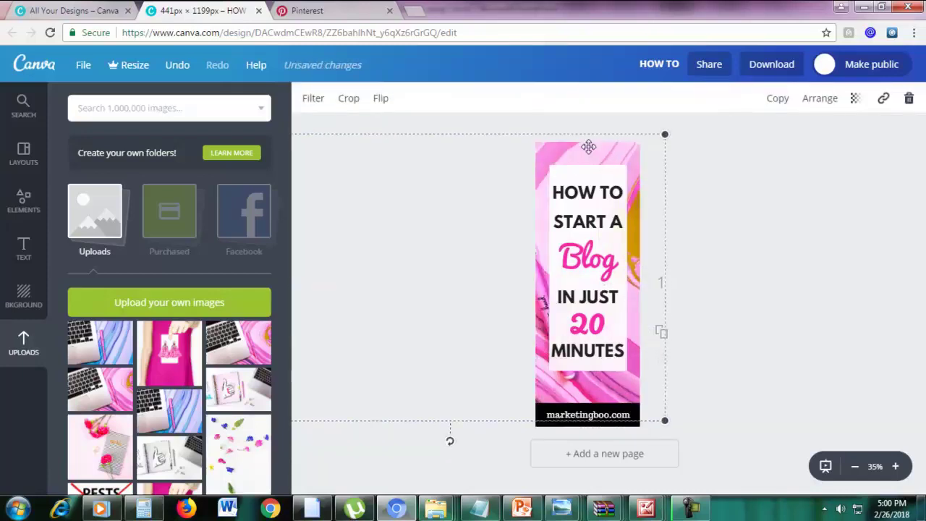